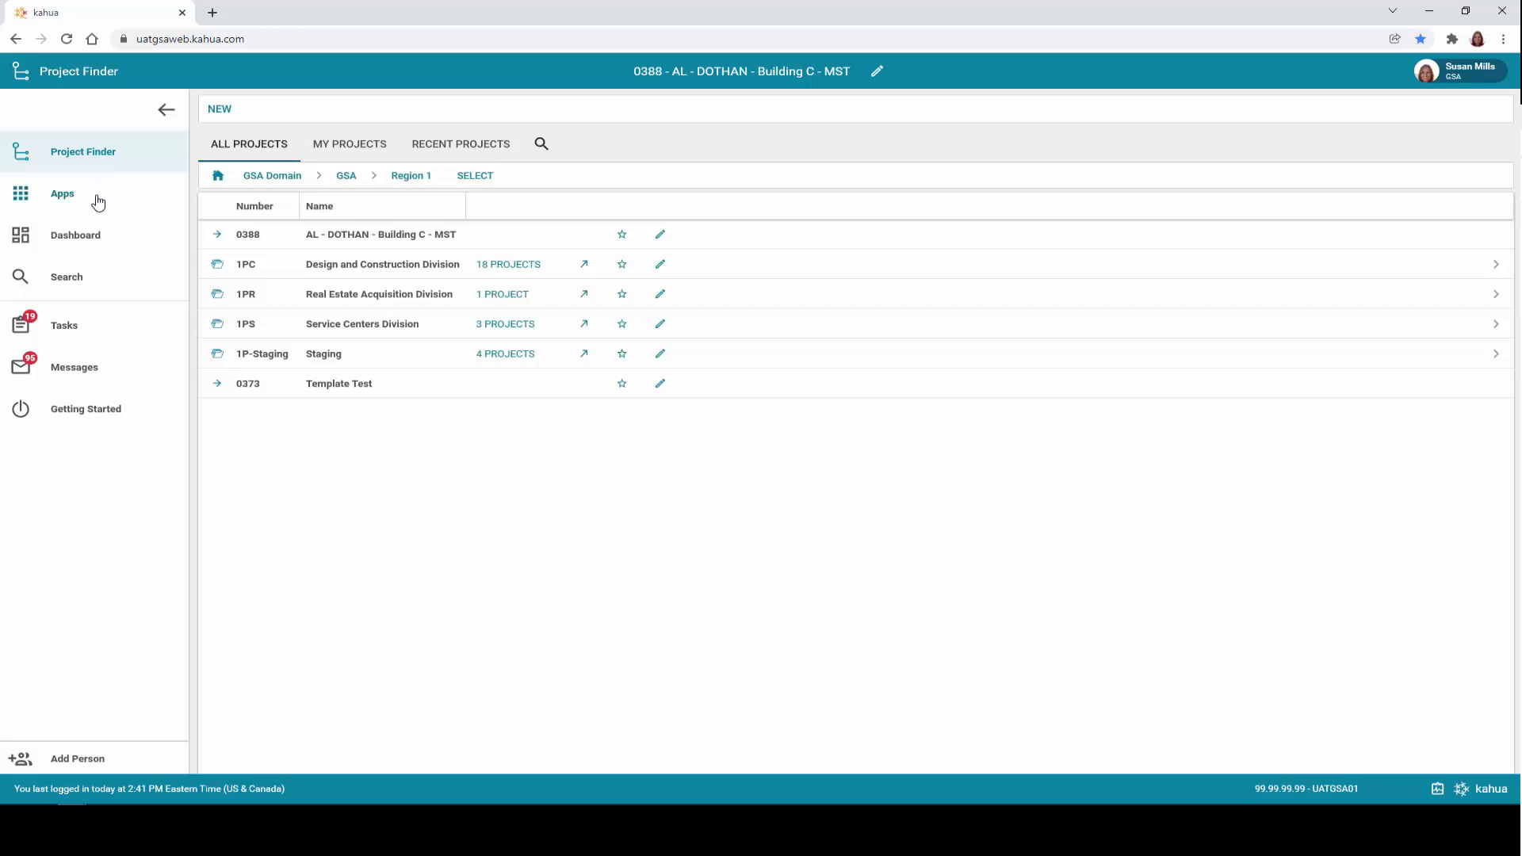
Step: Open the Charter and PMP app from the list of project apps
left_click(99, 203)
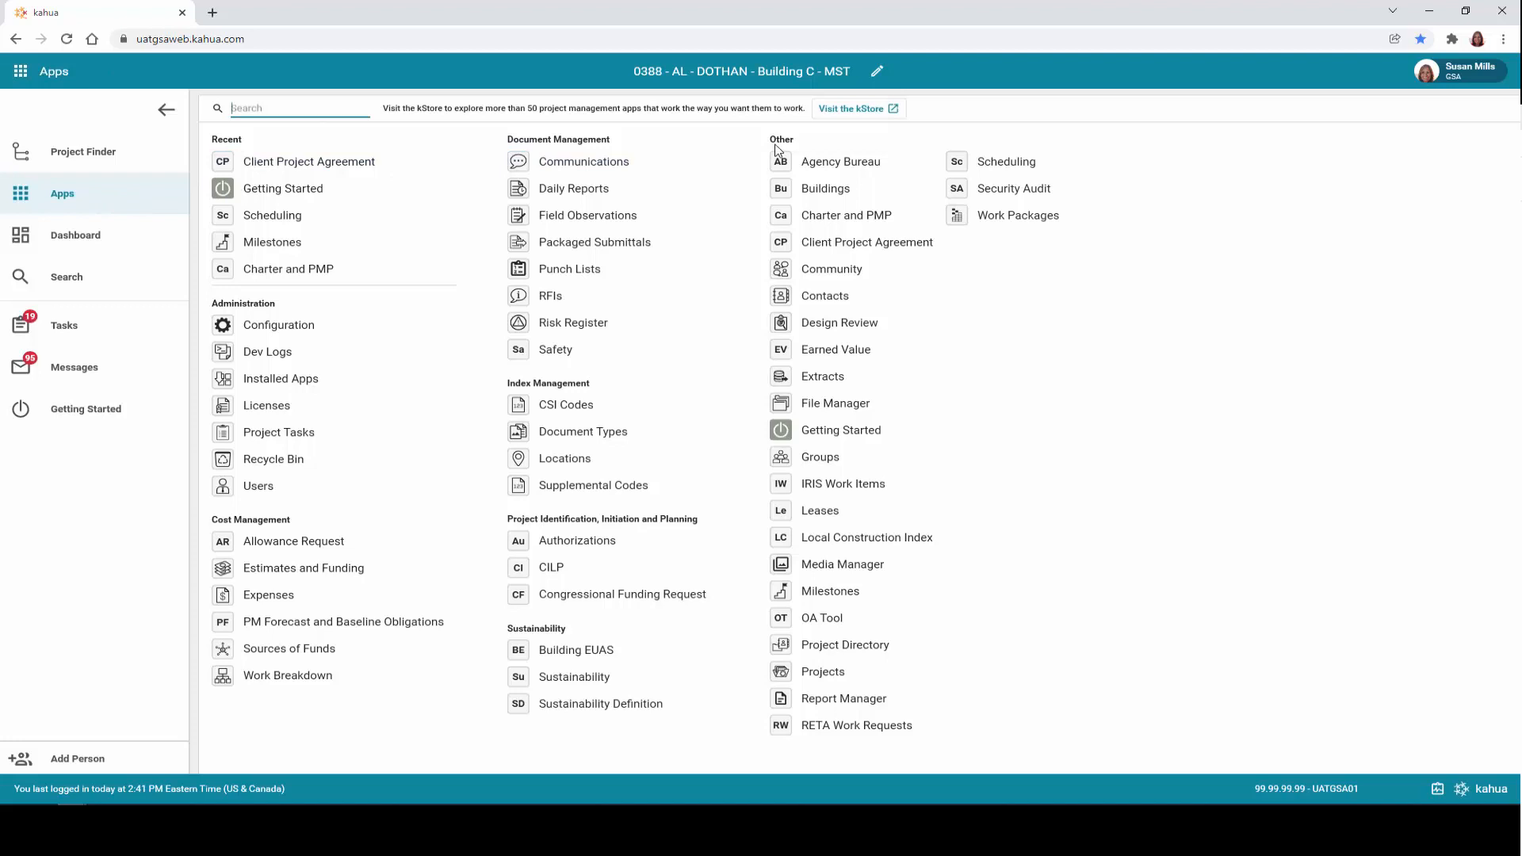
left_click(816, 216)
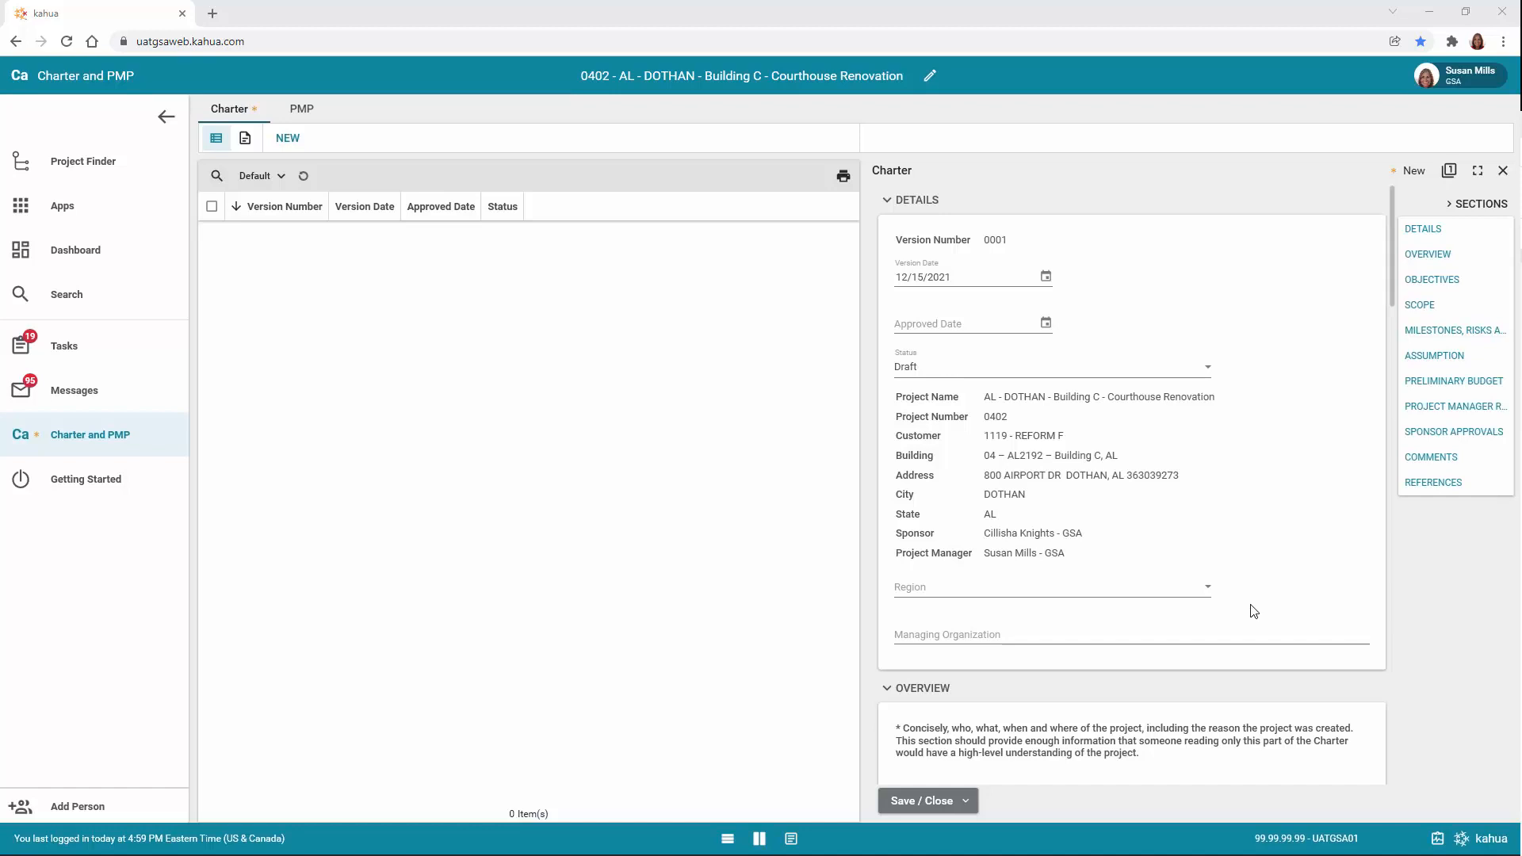
Step: Set the new charter's region to 11 and its managing organization to WPC
left_click(1208, 588)
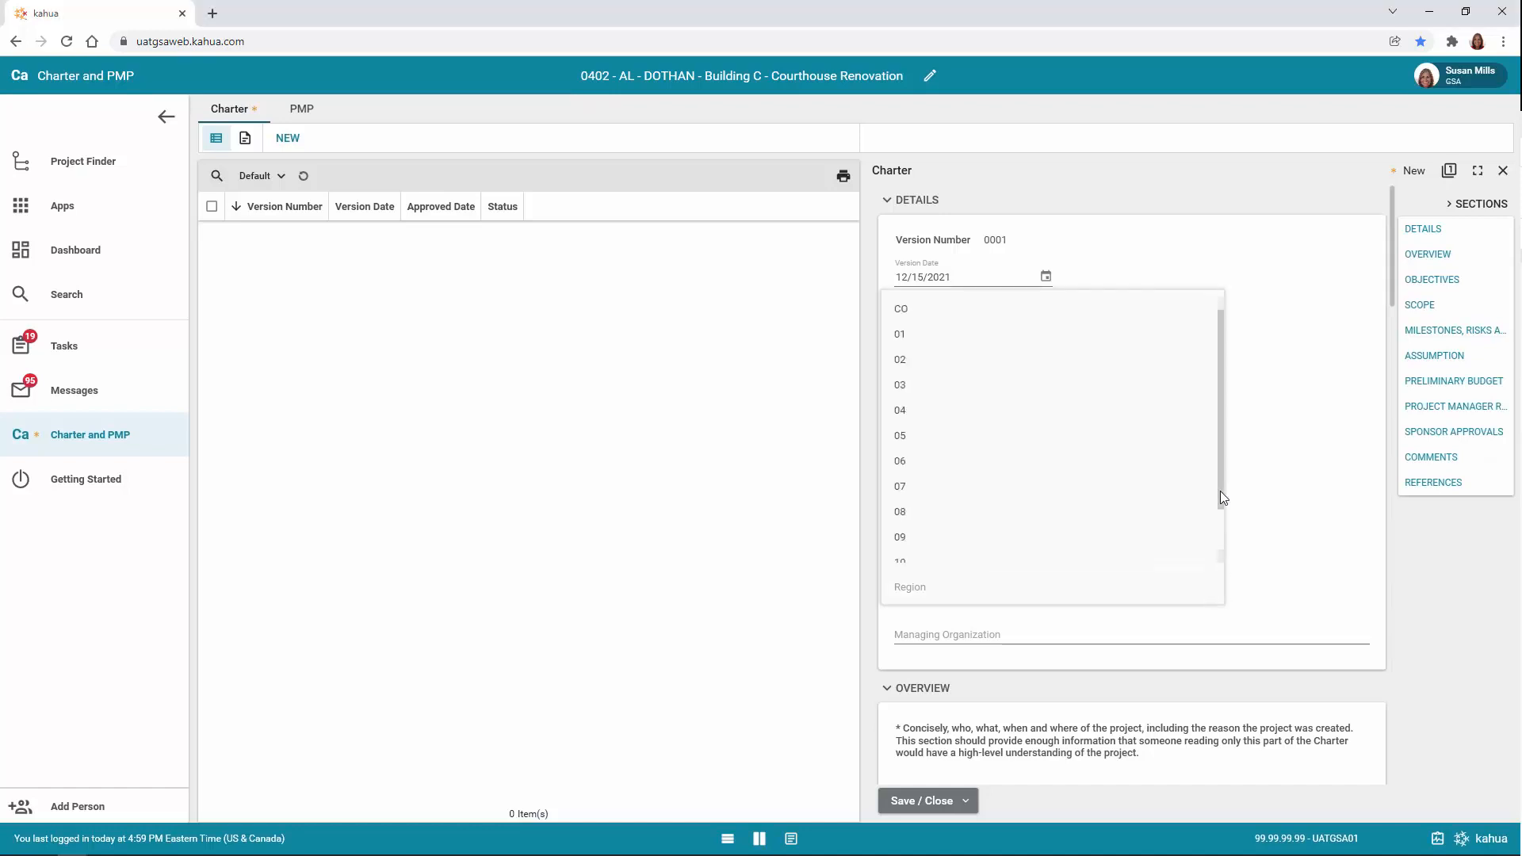
left_click_drag(1219, 501, 1215, 535)
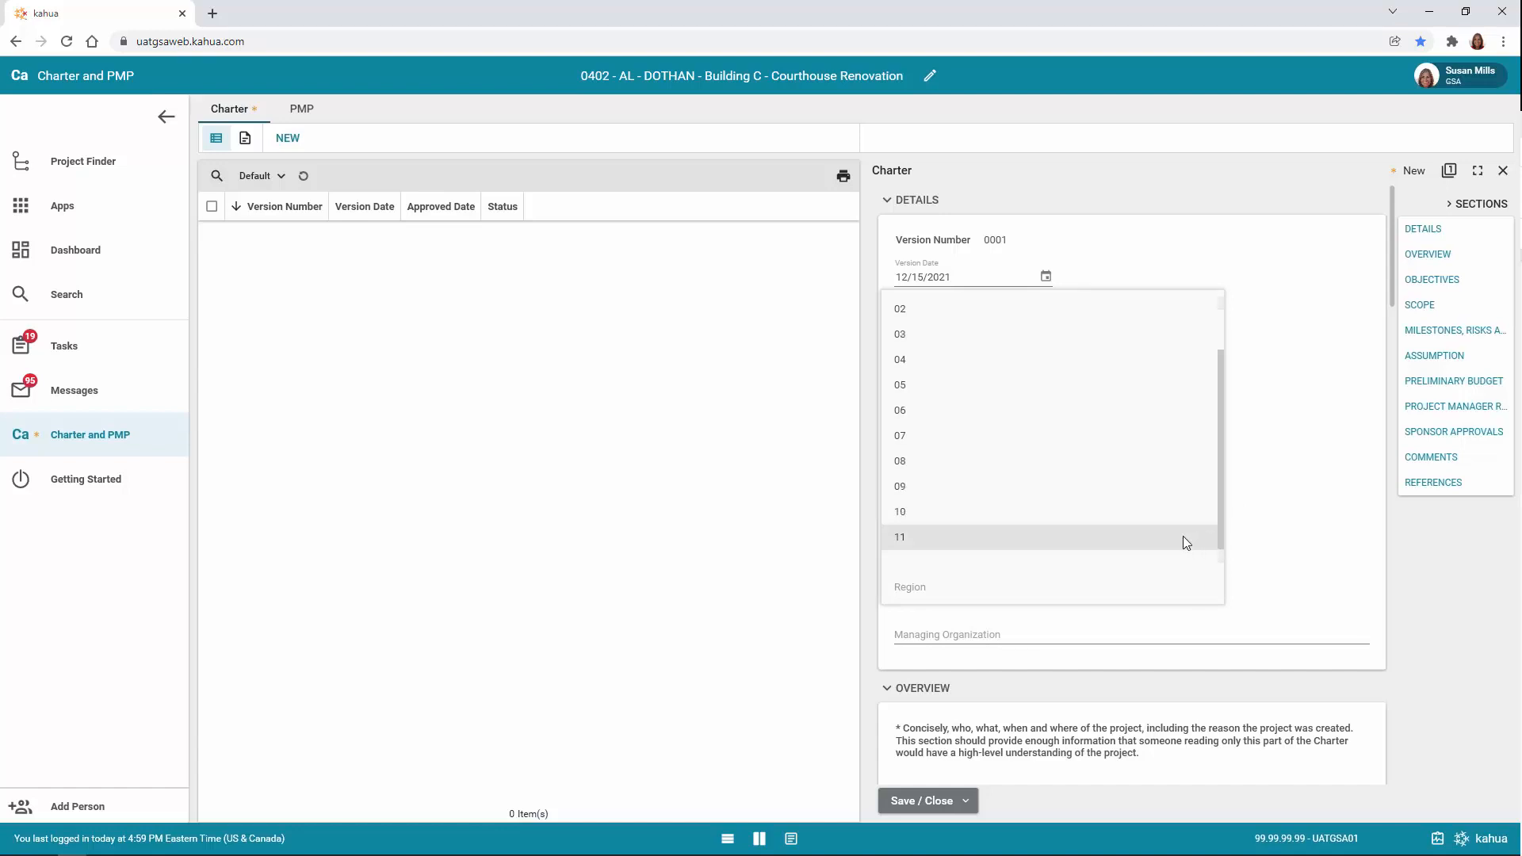
left_click(1183, 535)
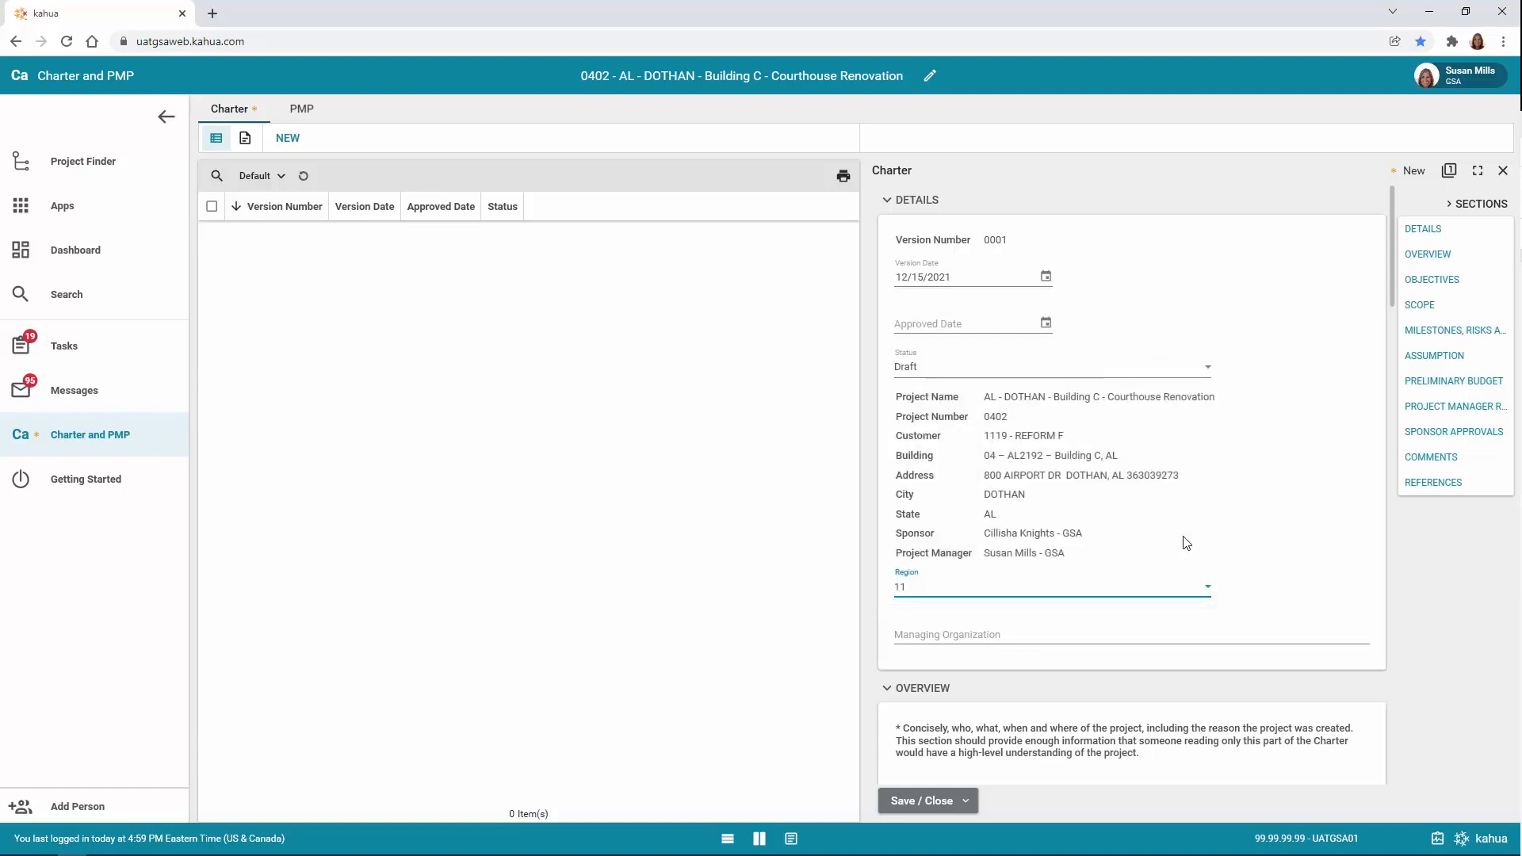
left_click(1064, 636)
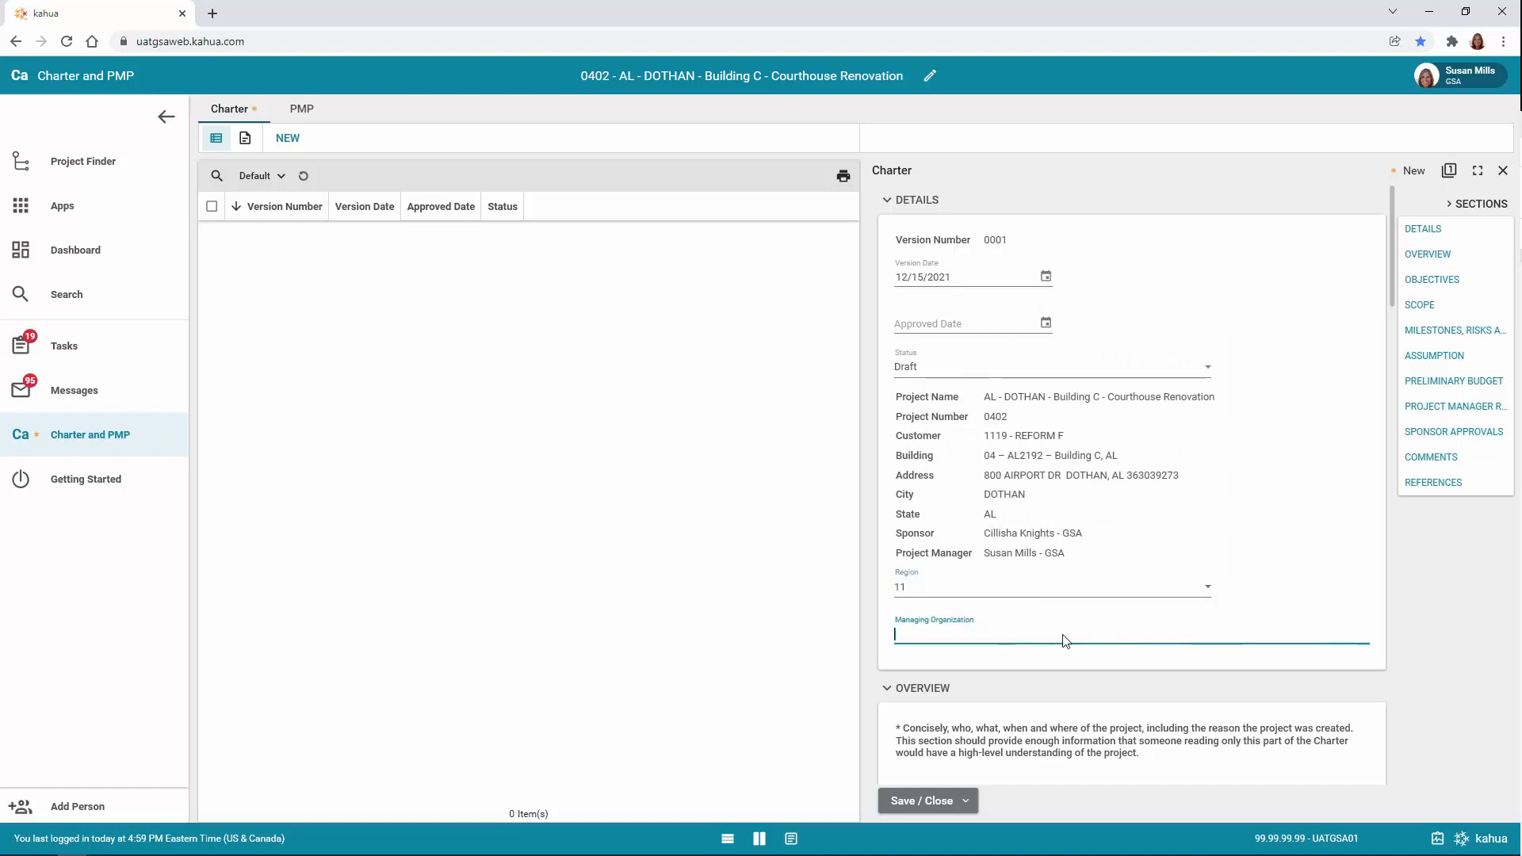
type("WPC")
key("Tab")
Step: Enter the overview text on GSA PBS procuring and installing Physical Access Control Systems (PACS) to comply with HSPD-12, FIPS 201-1, FISMA and other applicable standards
scroll(1234, 612, "down", 1)
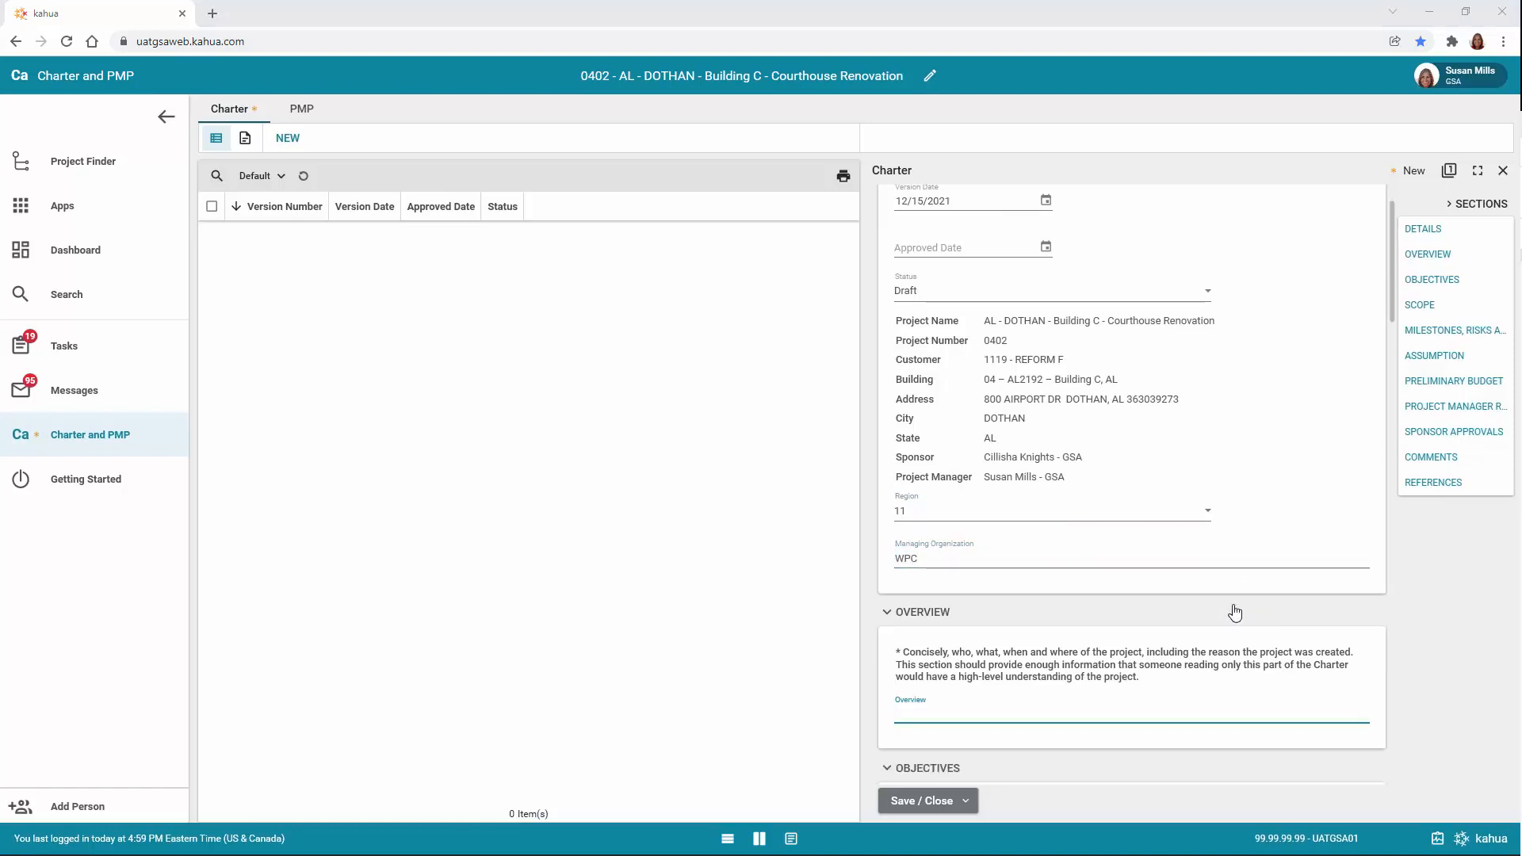
scroll(1234, 612, "down", 1)
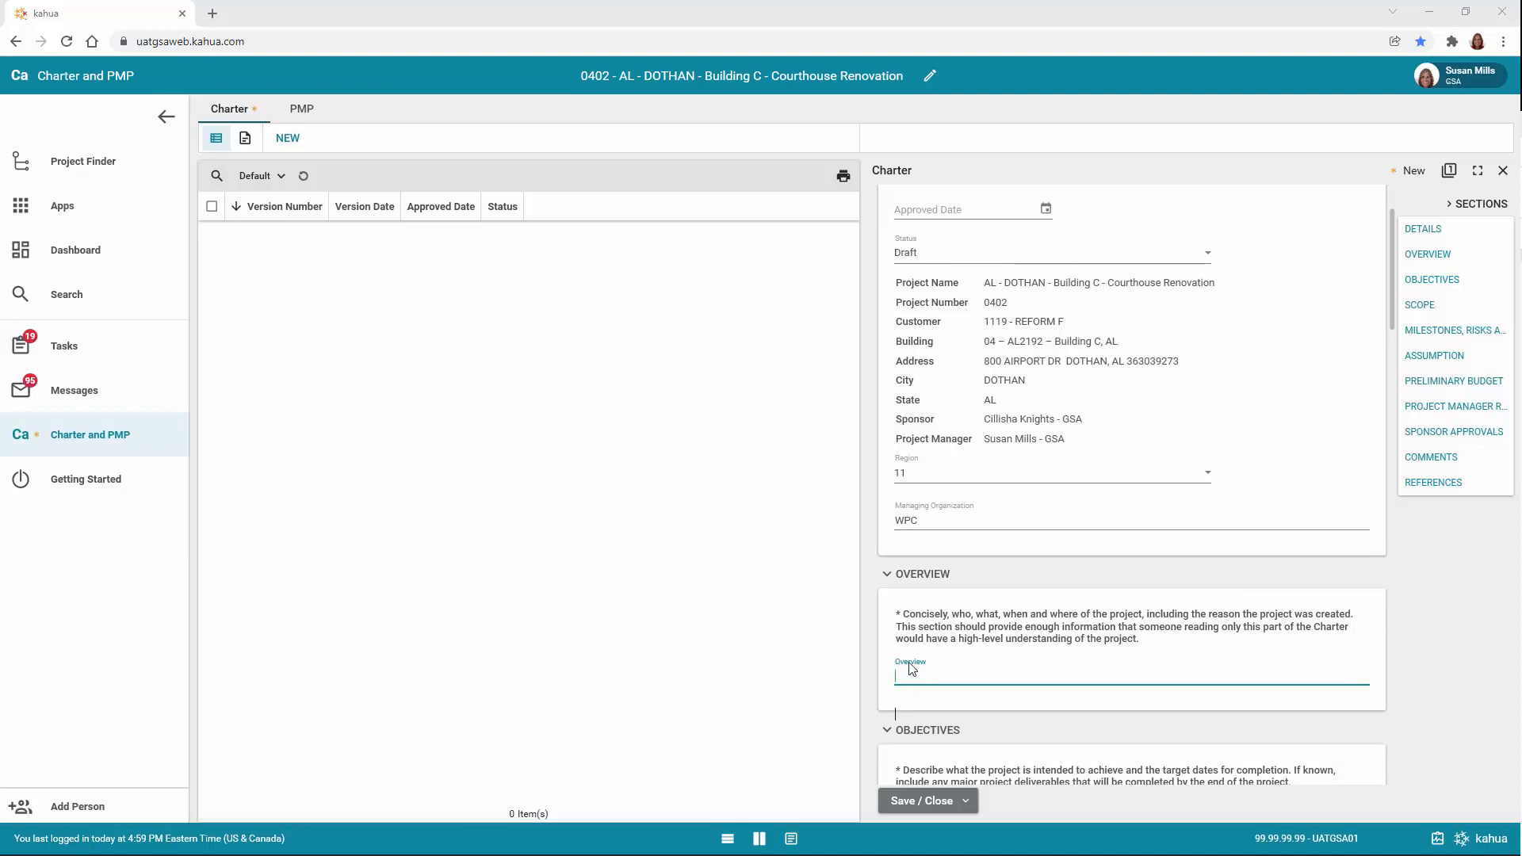
type("The GSA Public Buildings Service (PBS) intends to procure and install a Physical Access Control Systems (PACS) to comply with directives and mandates including Homeland Security Presidential Directive 12 (HSPD-12),  Federal Information Processing Standard (FIPS) 201-1, Federal Information Security Act (FISMA), as well as any other applicable standards.")
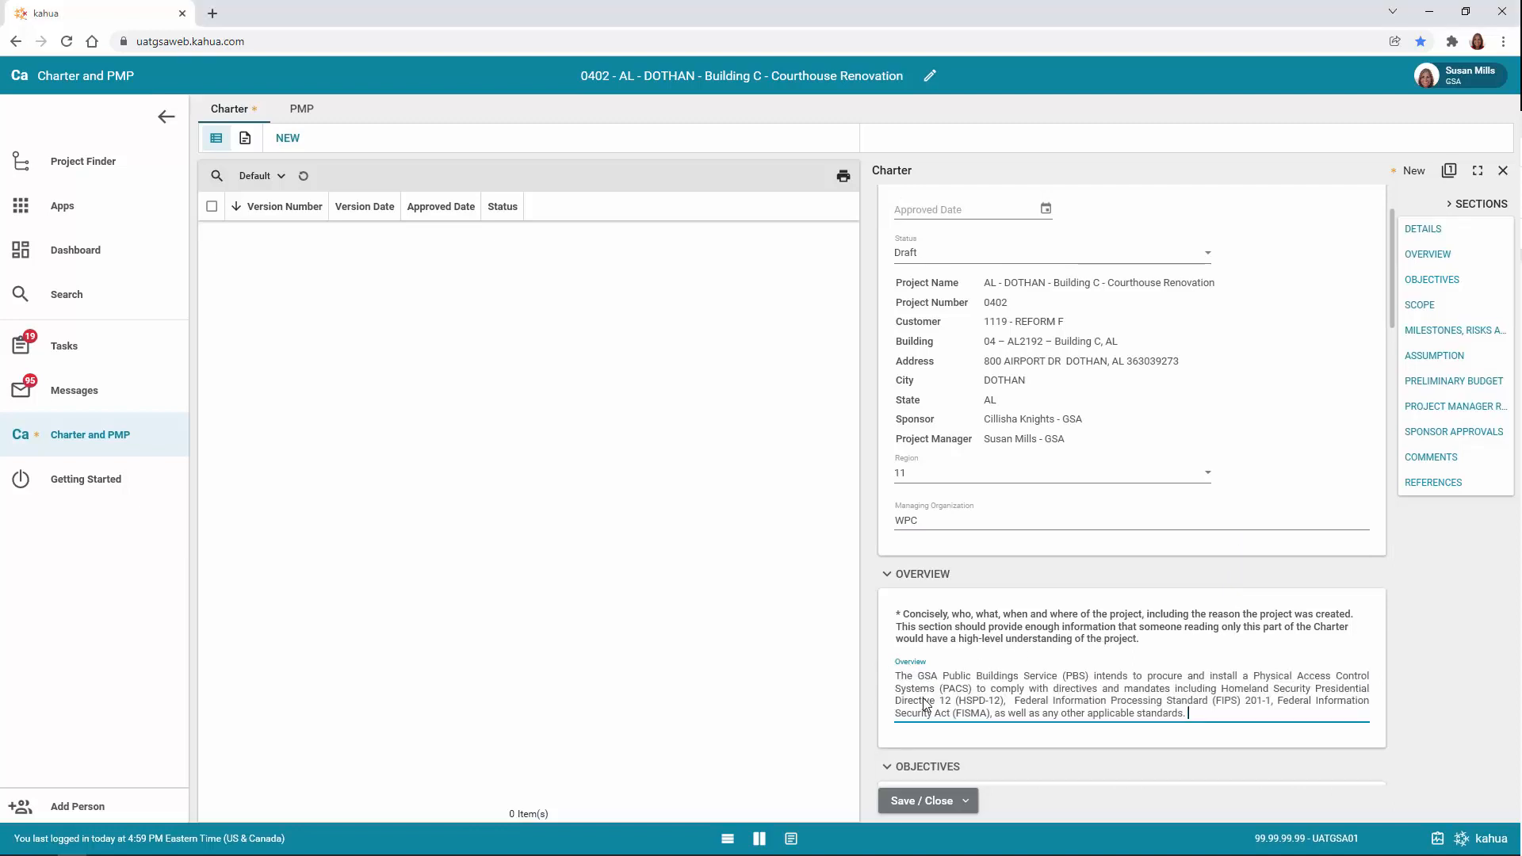
Step: Insert 3 objective rows in the charter's Objectives section
scroll(1223, 722, "down", 1)
scroll(1220, 722, "down", 2)
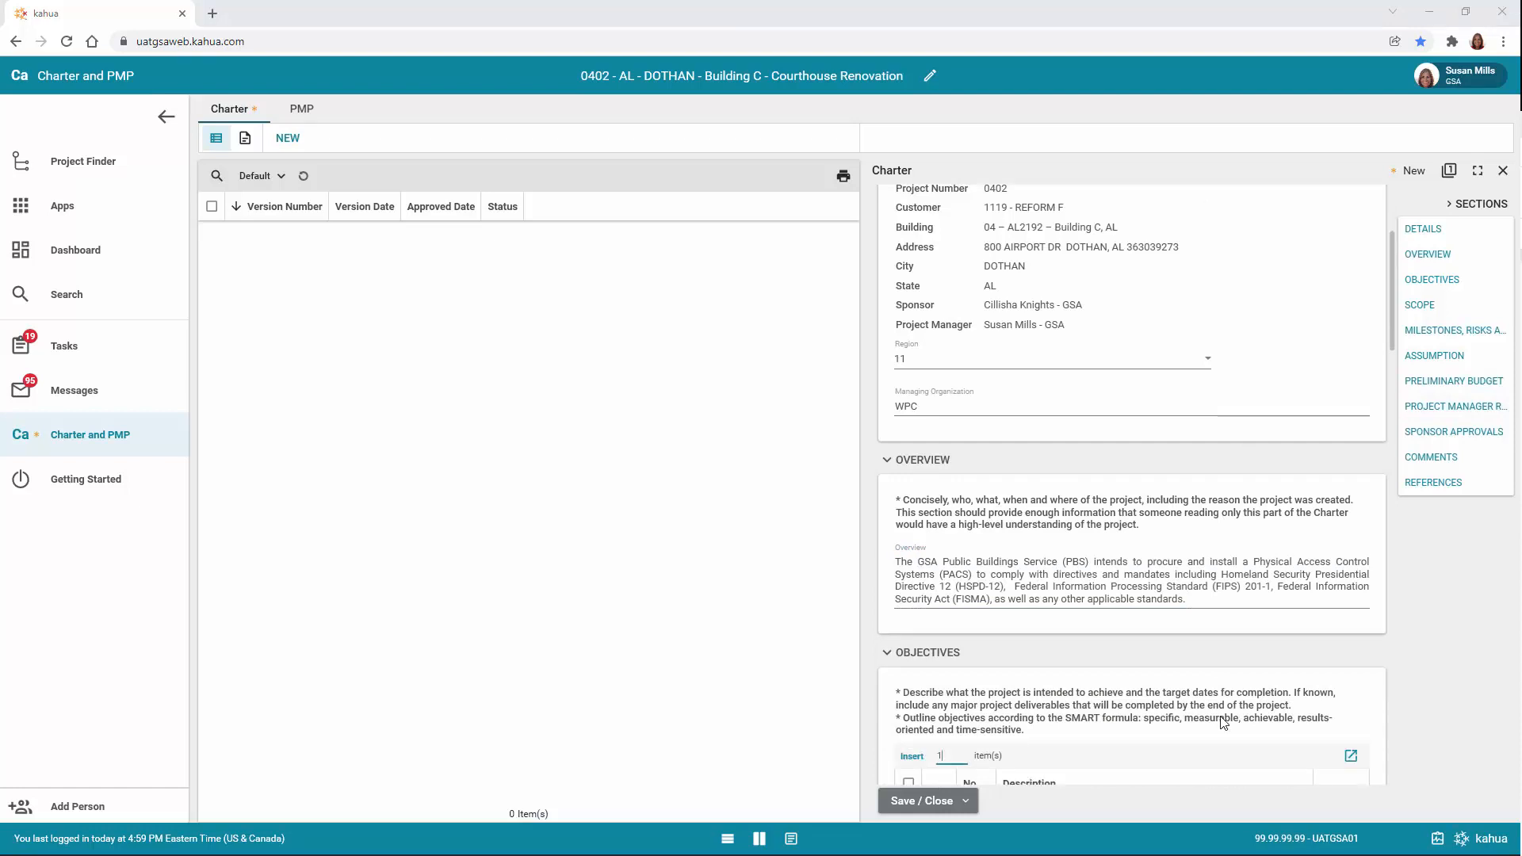
scroll(1223, 721, "down", 1)
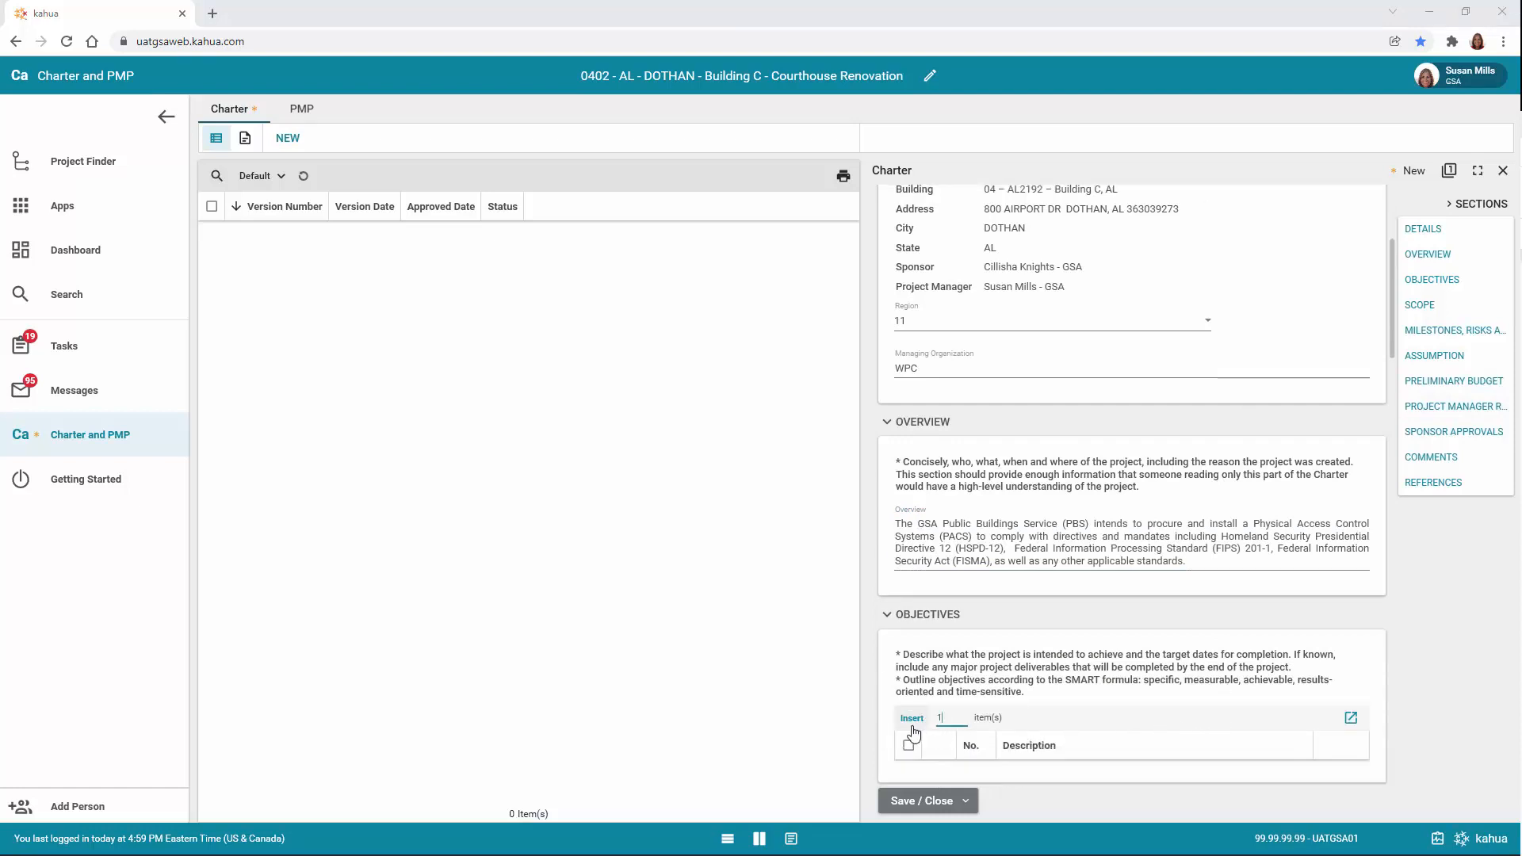
scroll(913, 733, "down", 2)
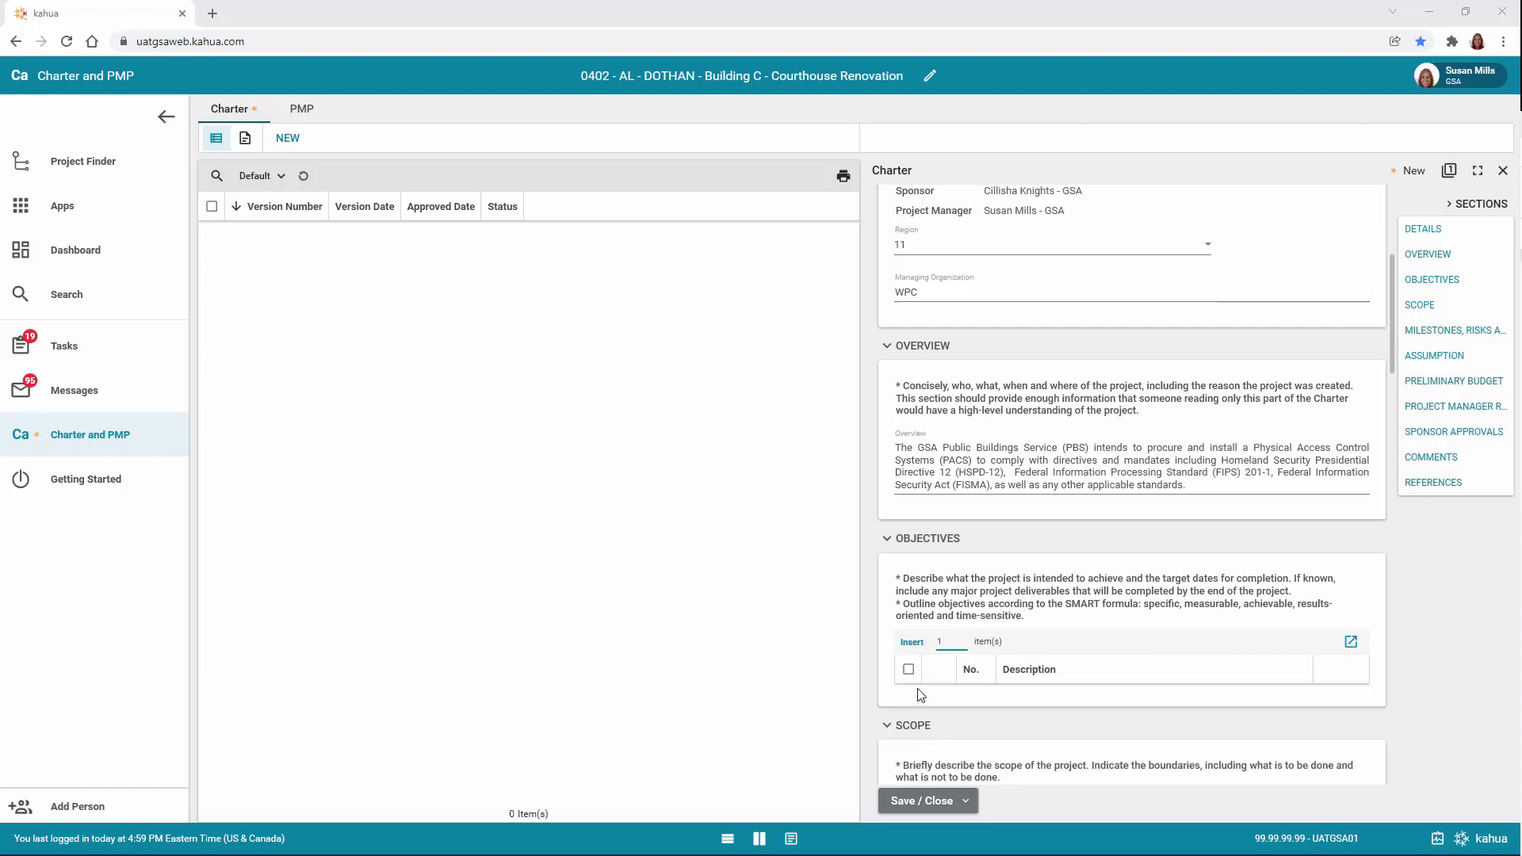
double_click(932, 646)
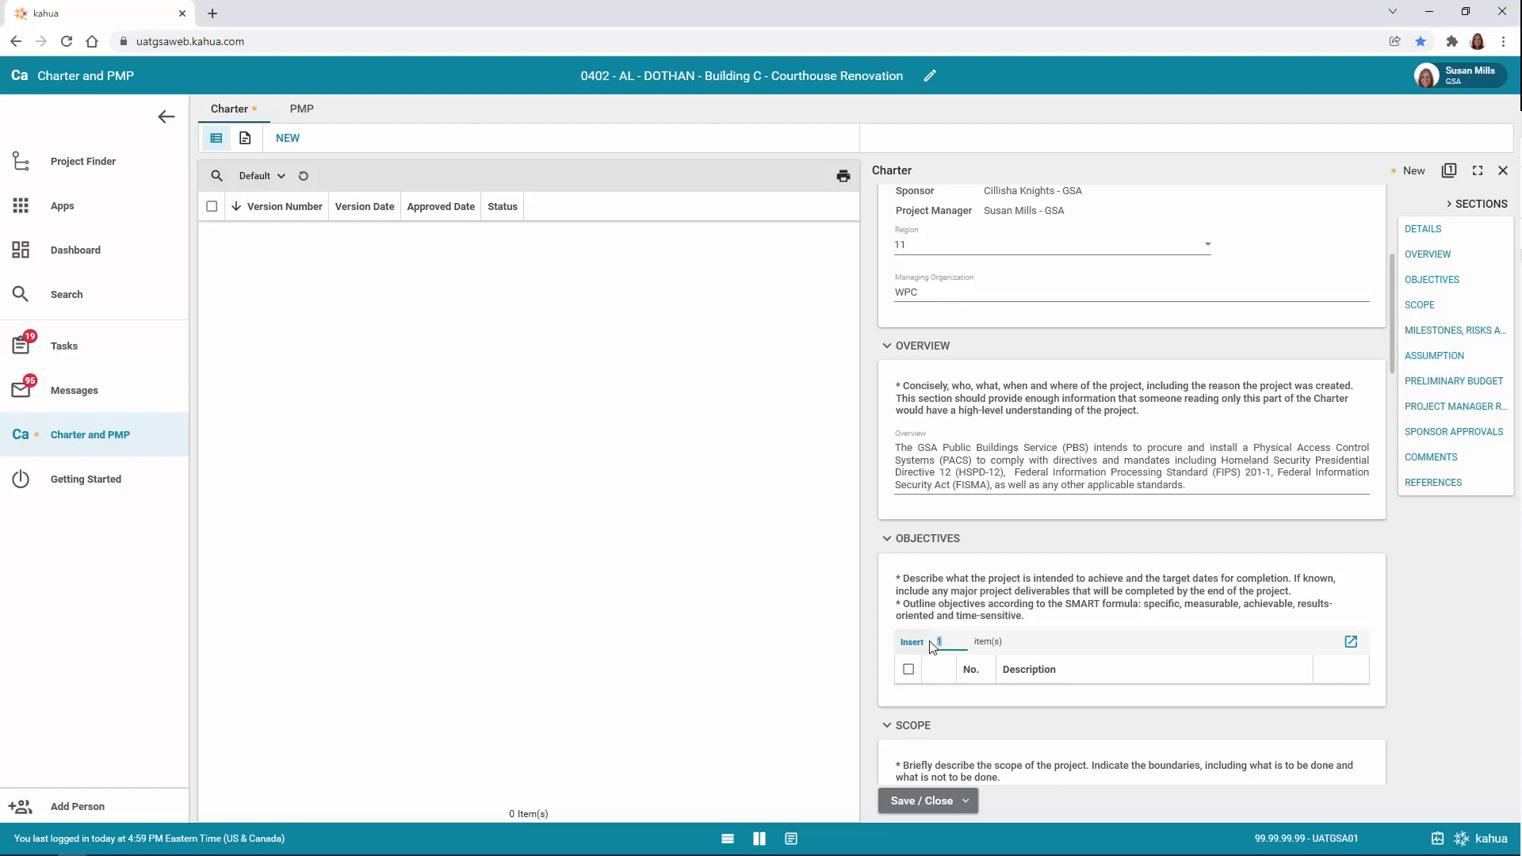
type("3")
left_click(910, 647)
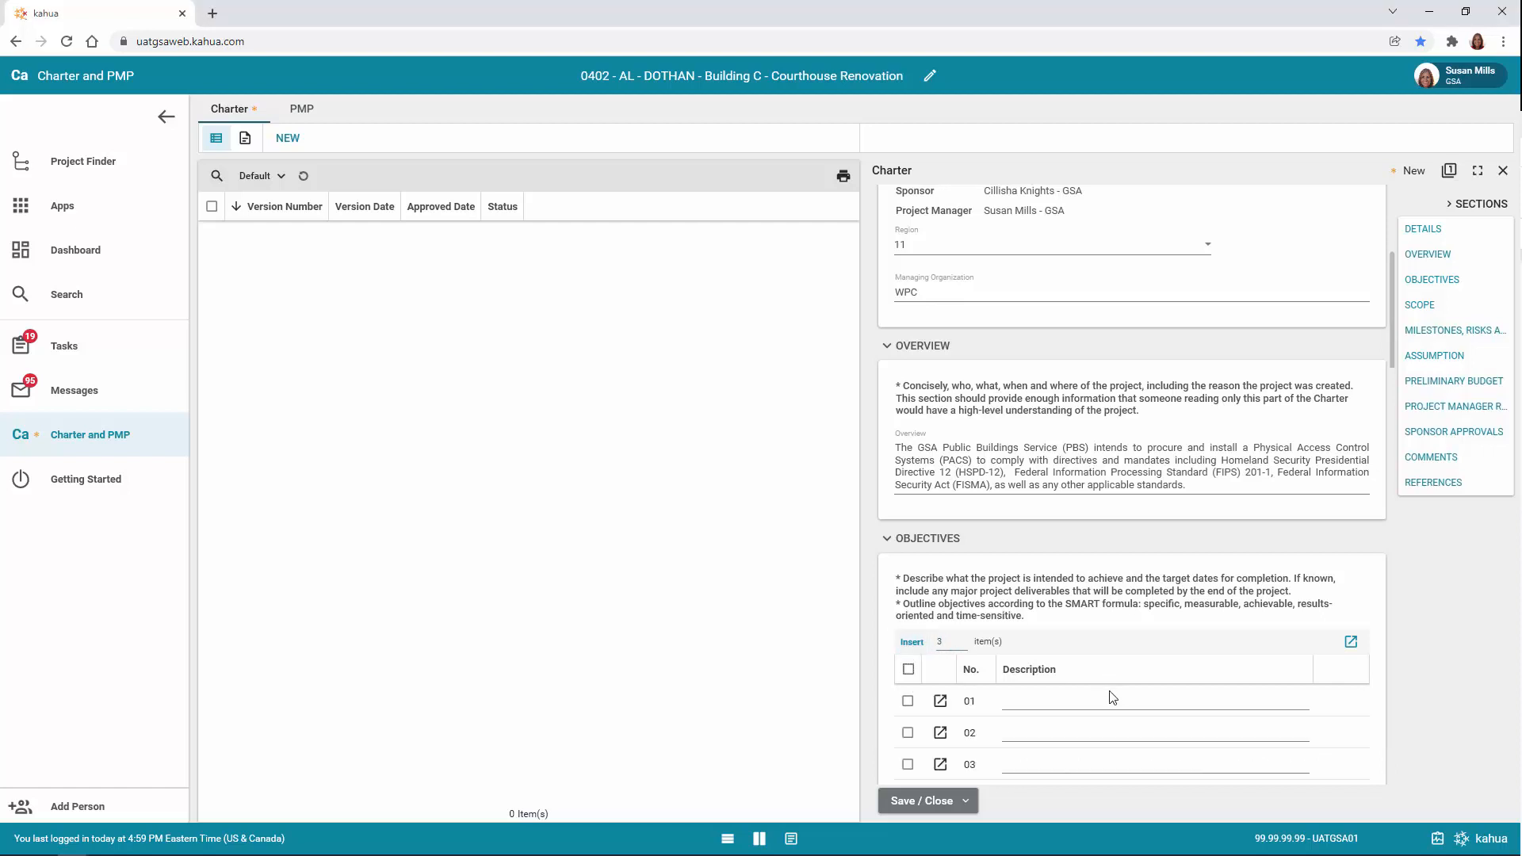
Step: Paste the descriptions of objectives 01 (integrating moves and construction sequencing) and 02 (supporting tenant IT moves), and delete the empty objective 03
left_click(1106, 697)
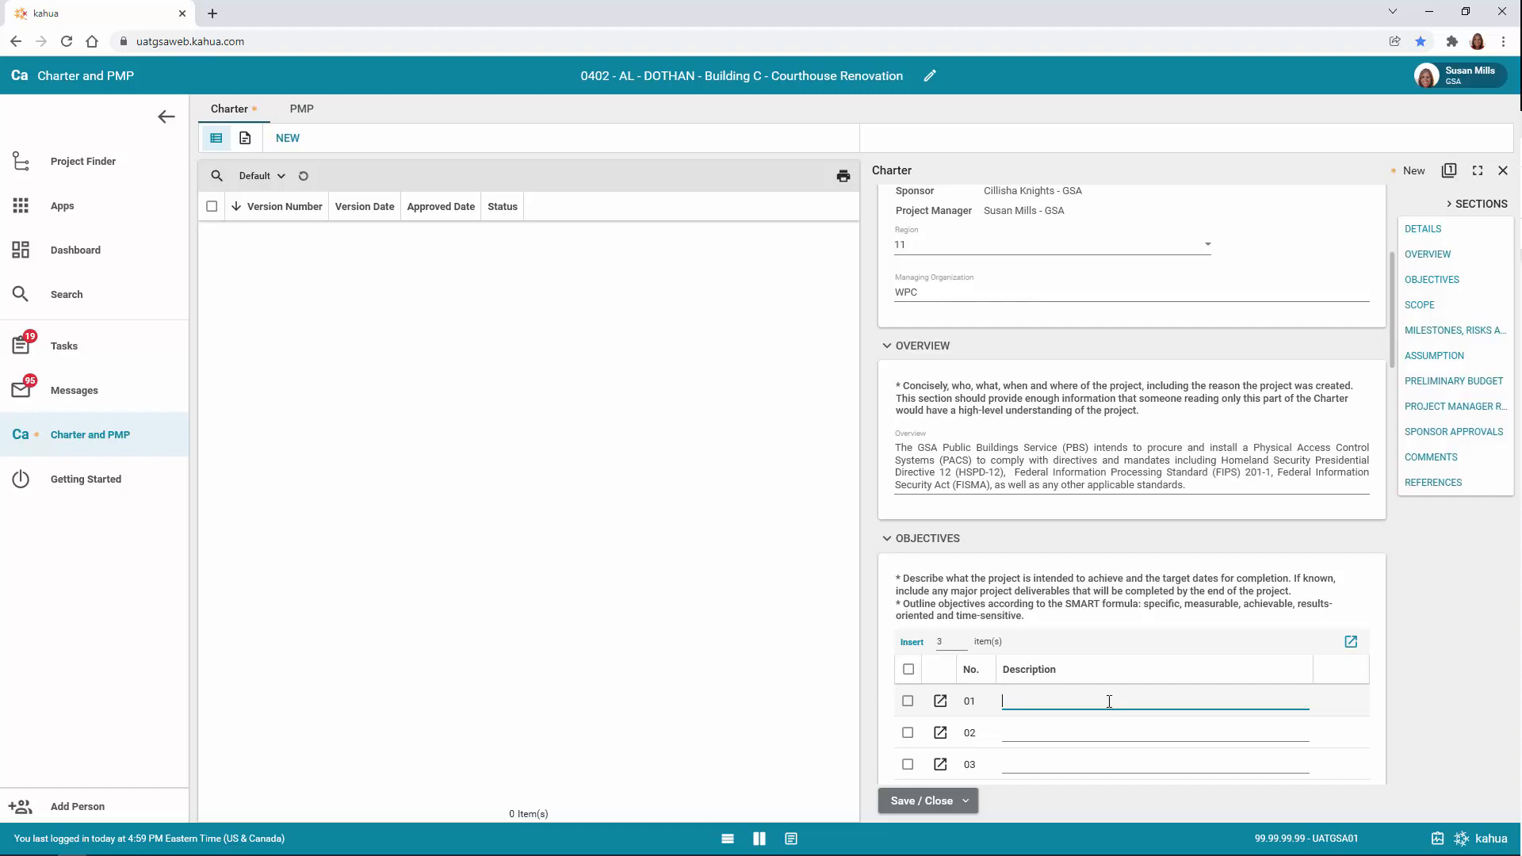
key("ctrl+v")
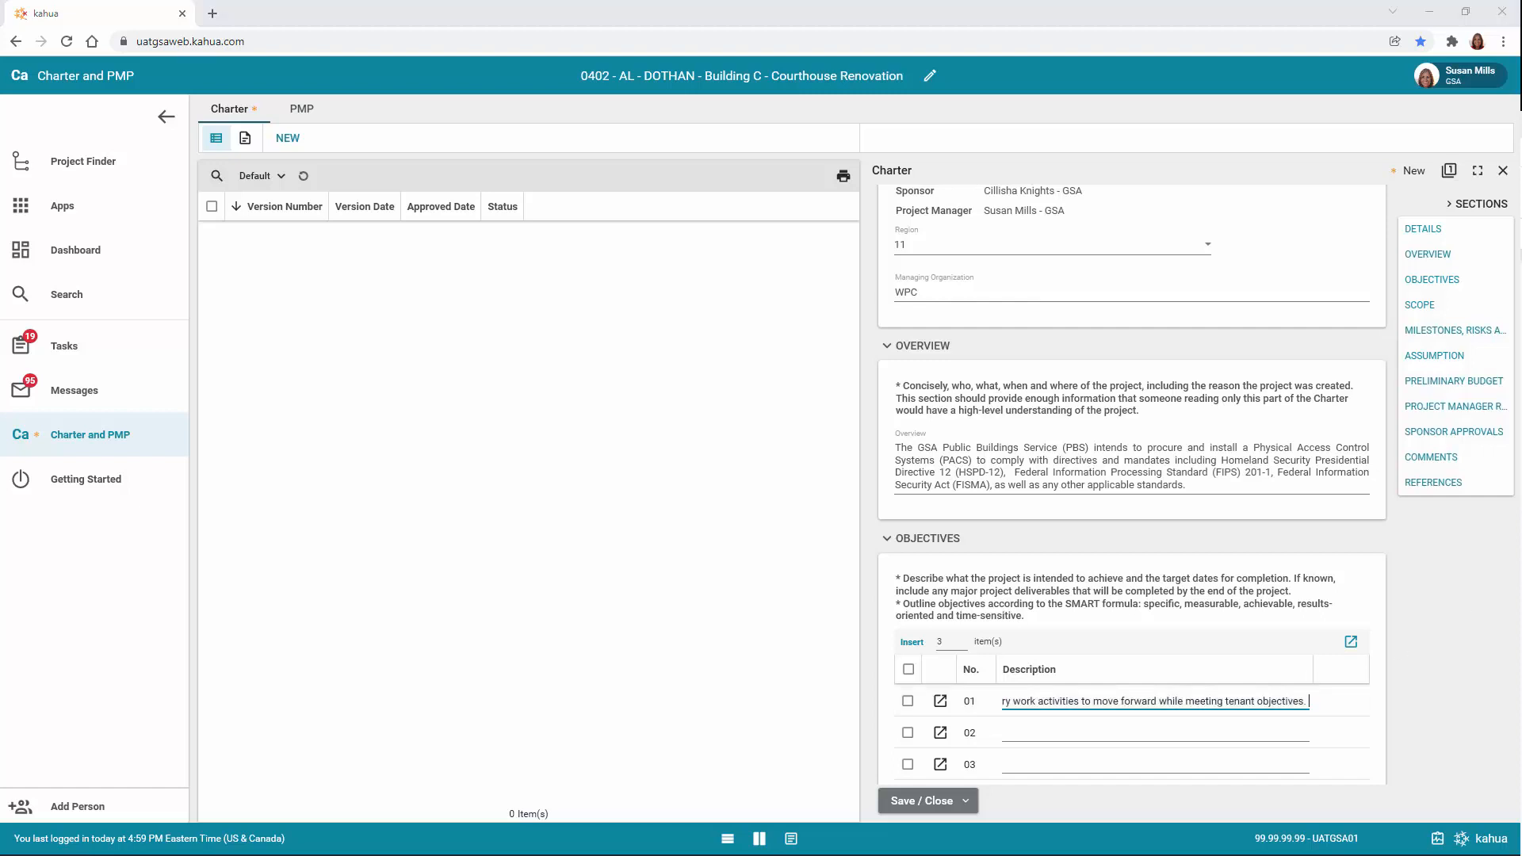
left_click(1090, 734)
key("ctrl+v")
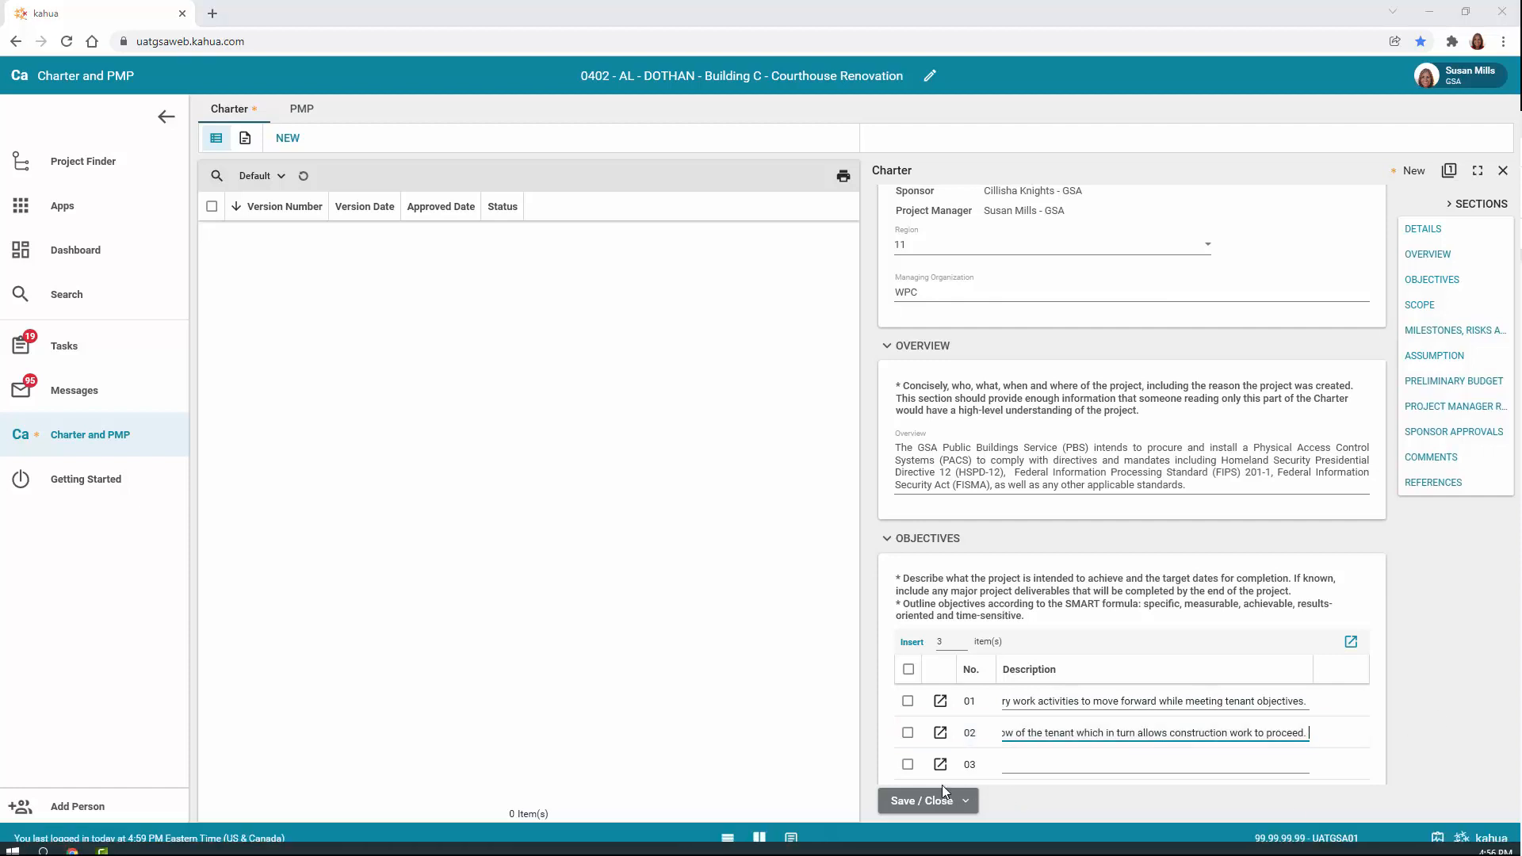
left_click(908, 764)
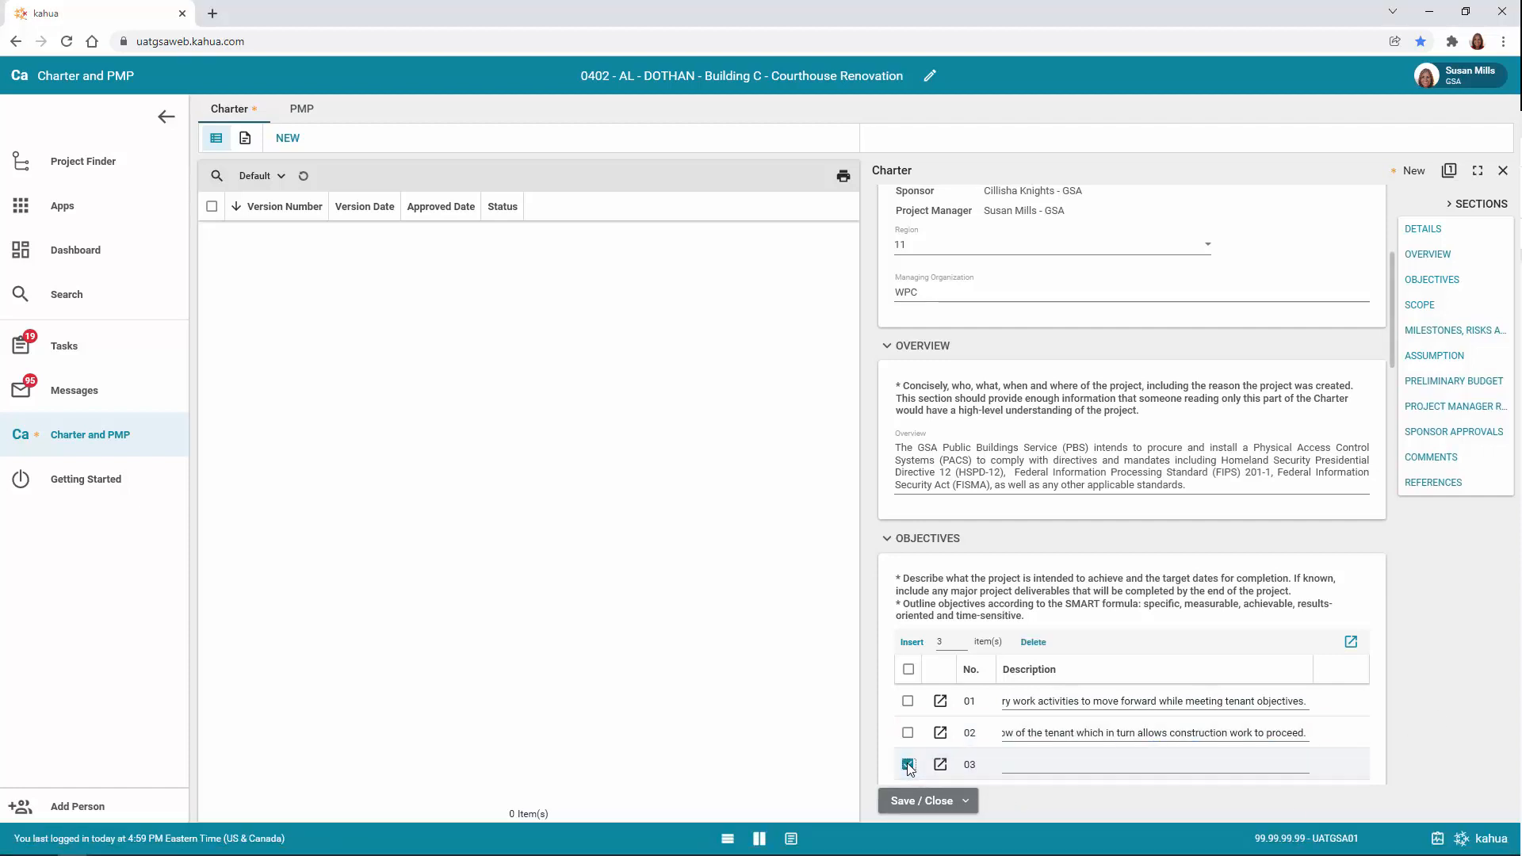
left_click(1034, 643)
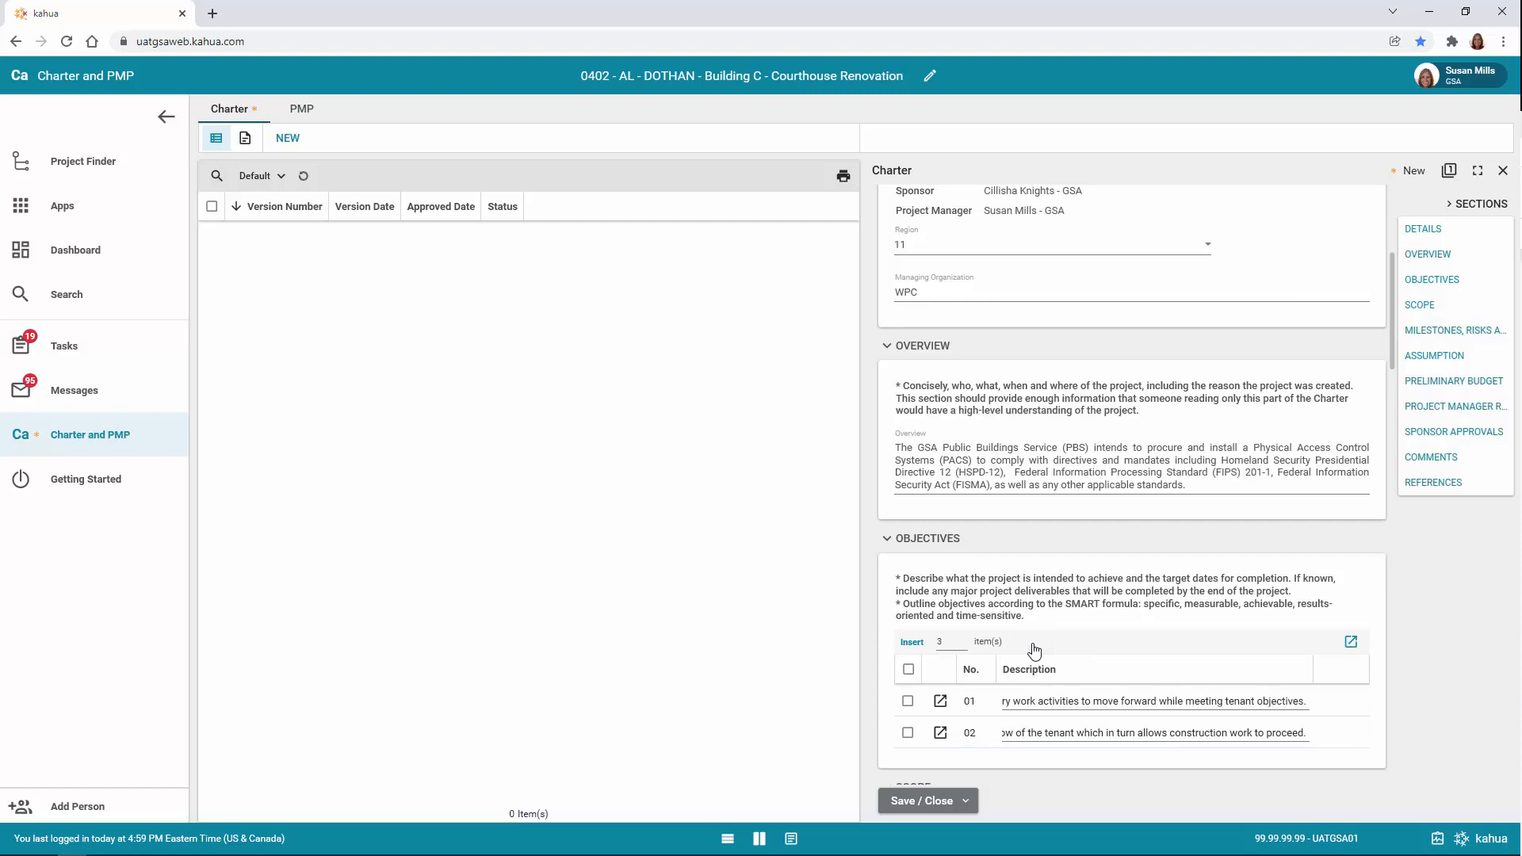
Step: View the objectives in the expanded window, review the details of objective 01, and return to the charter
left_click(1350, 643)
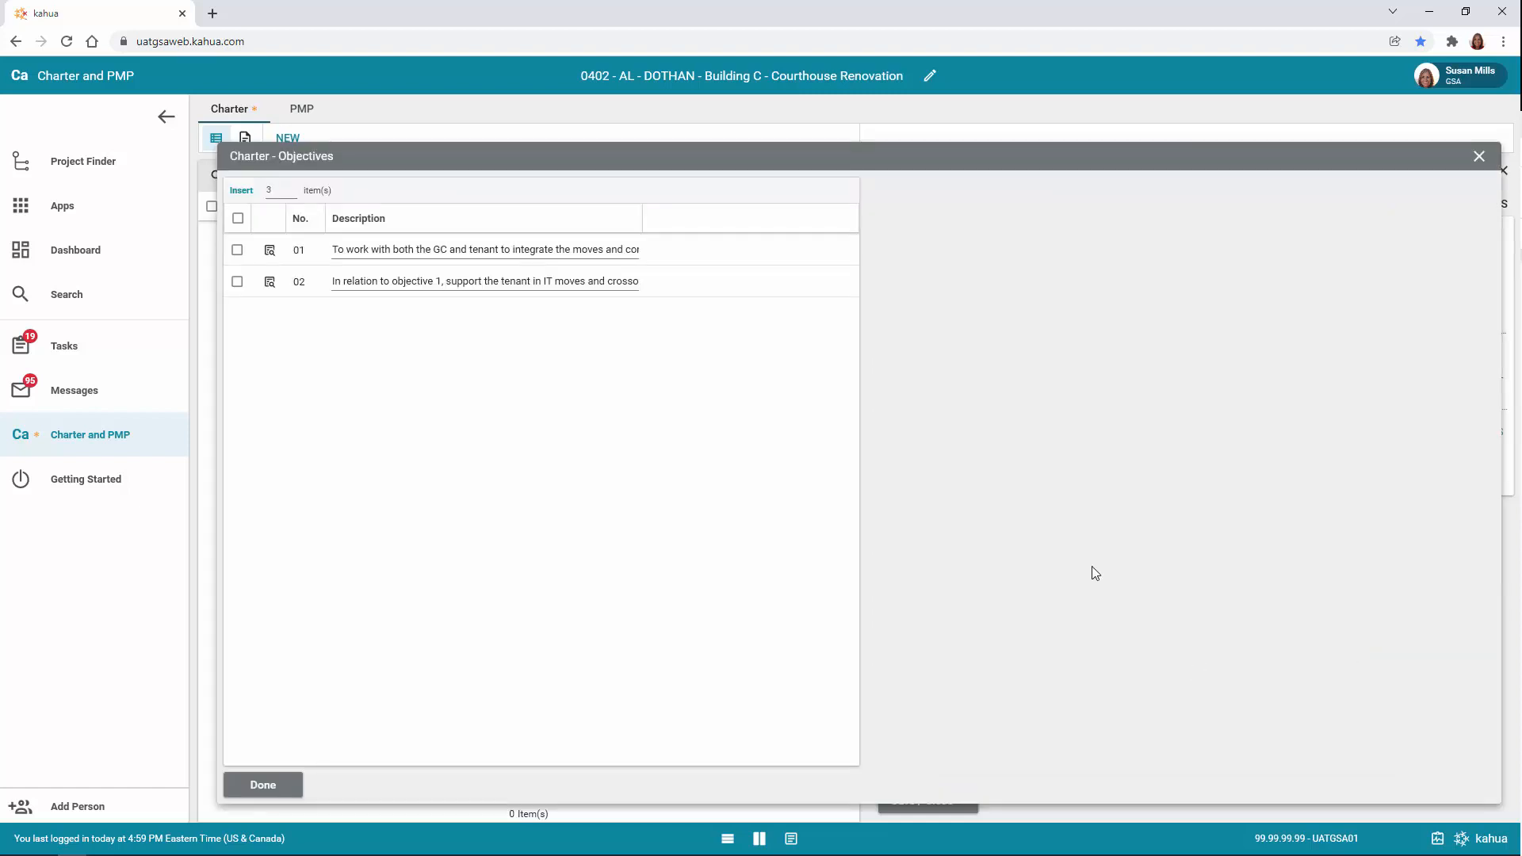
left_click(269, 250)
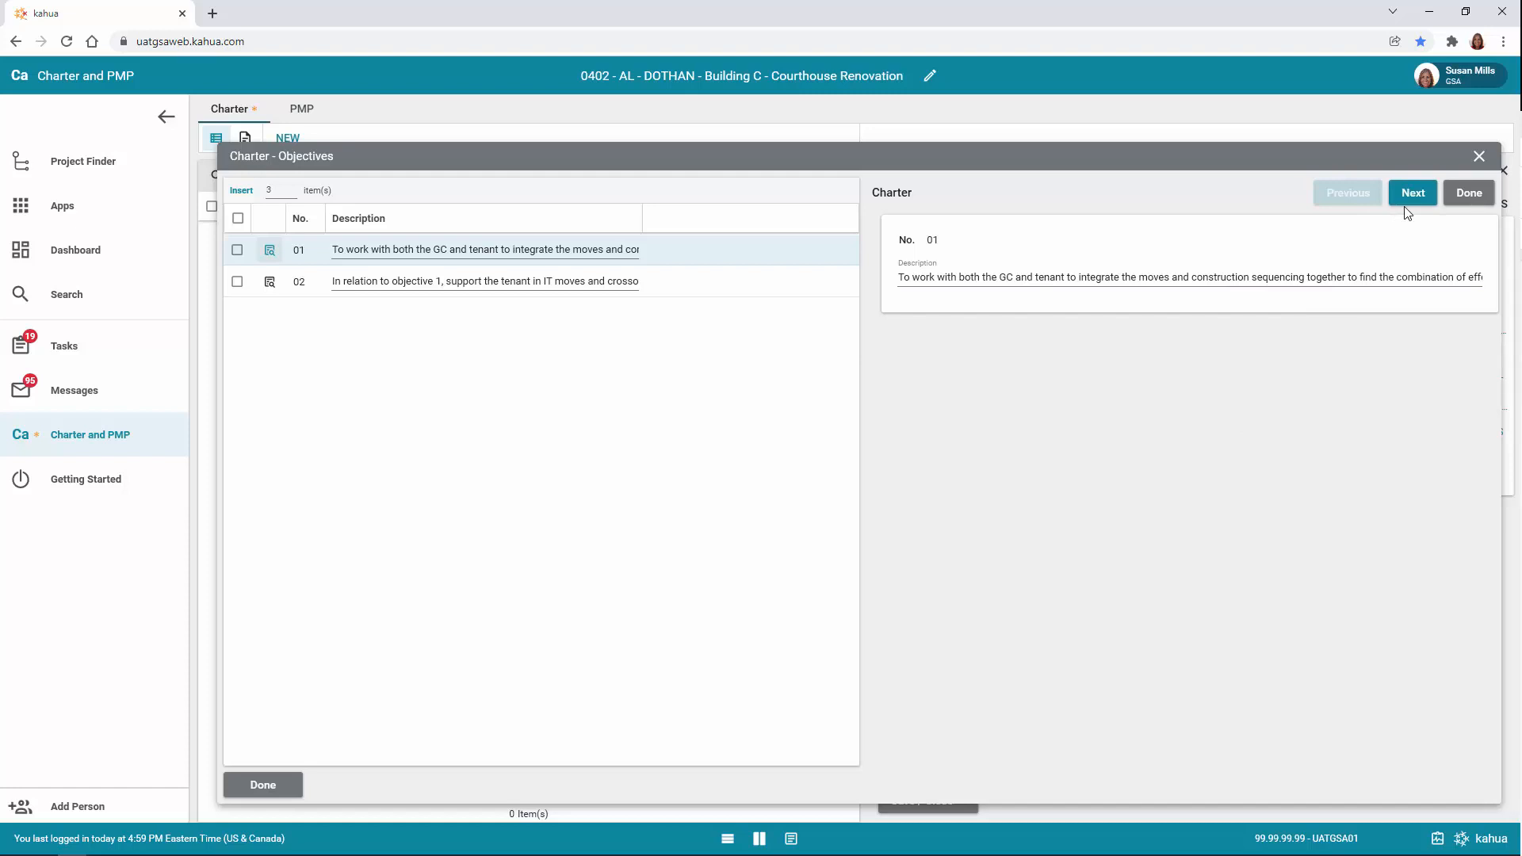
left_click(261, 783)
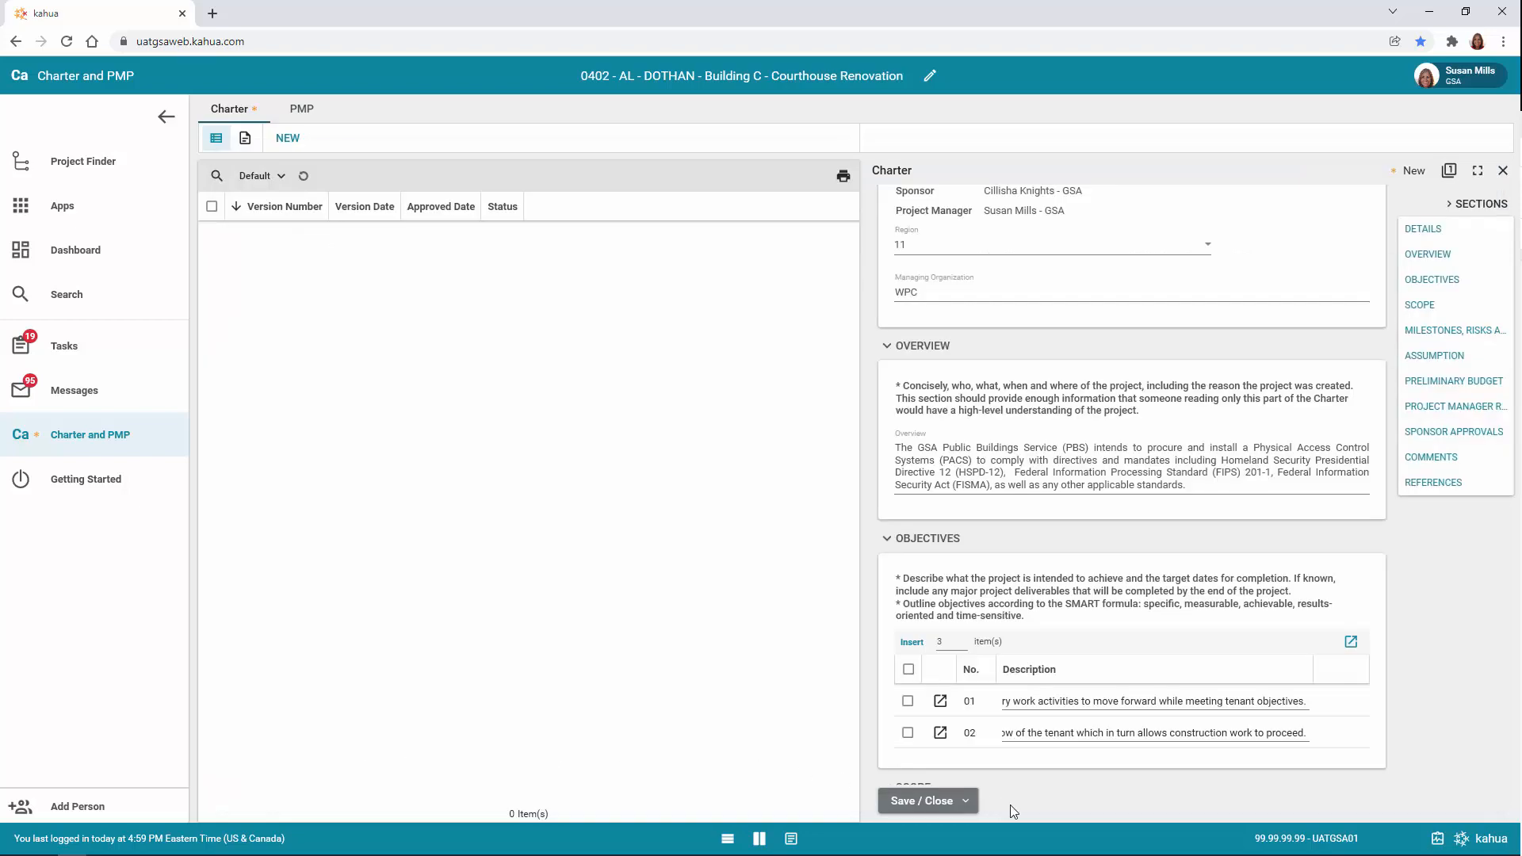
Step: Paste the project scope description, covering the two-phase funding and the FY14 request, into the charter's Scope section
scroll(1072, 747, "down", 2)
left_click(1072, 745)
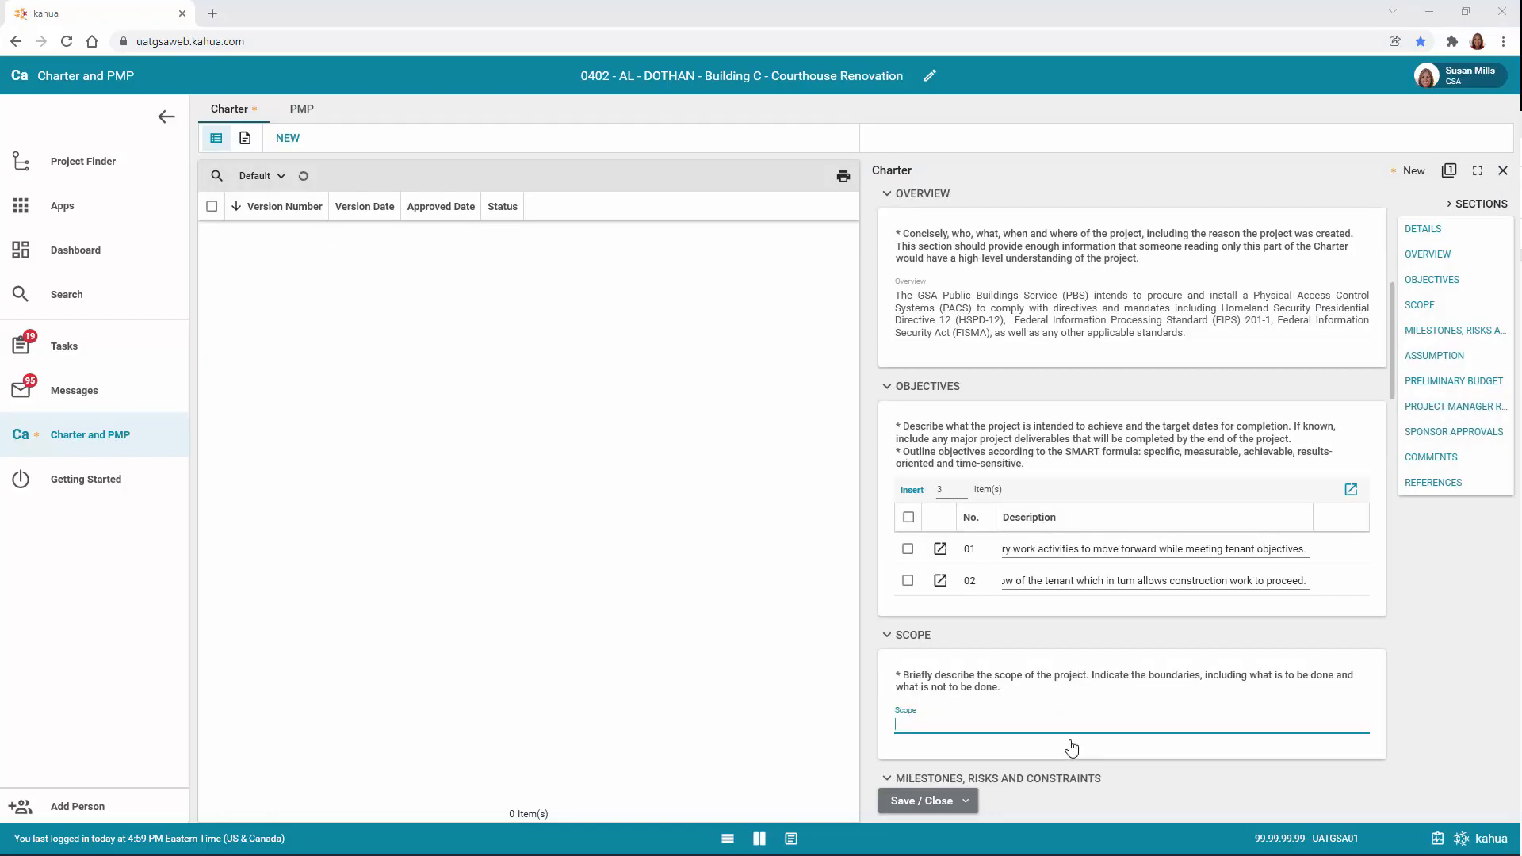
scroll(1071, 748, "down", 1)
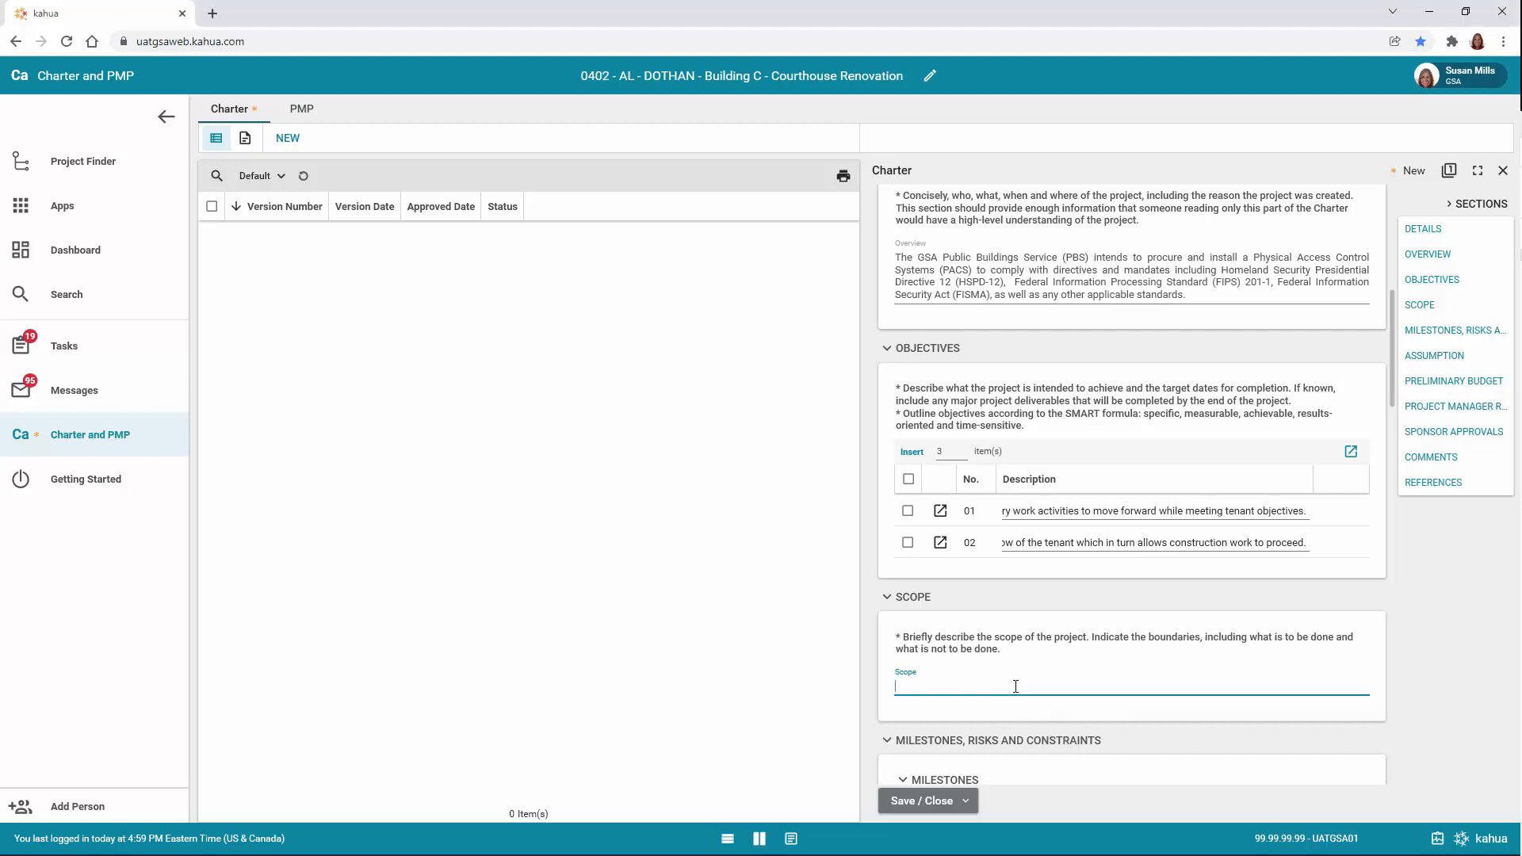
key("ctrl+v")
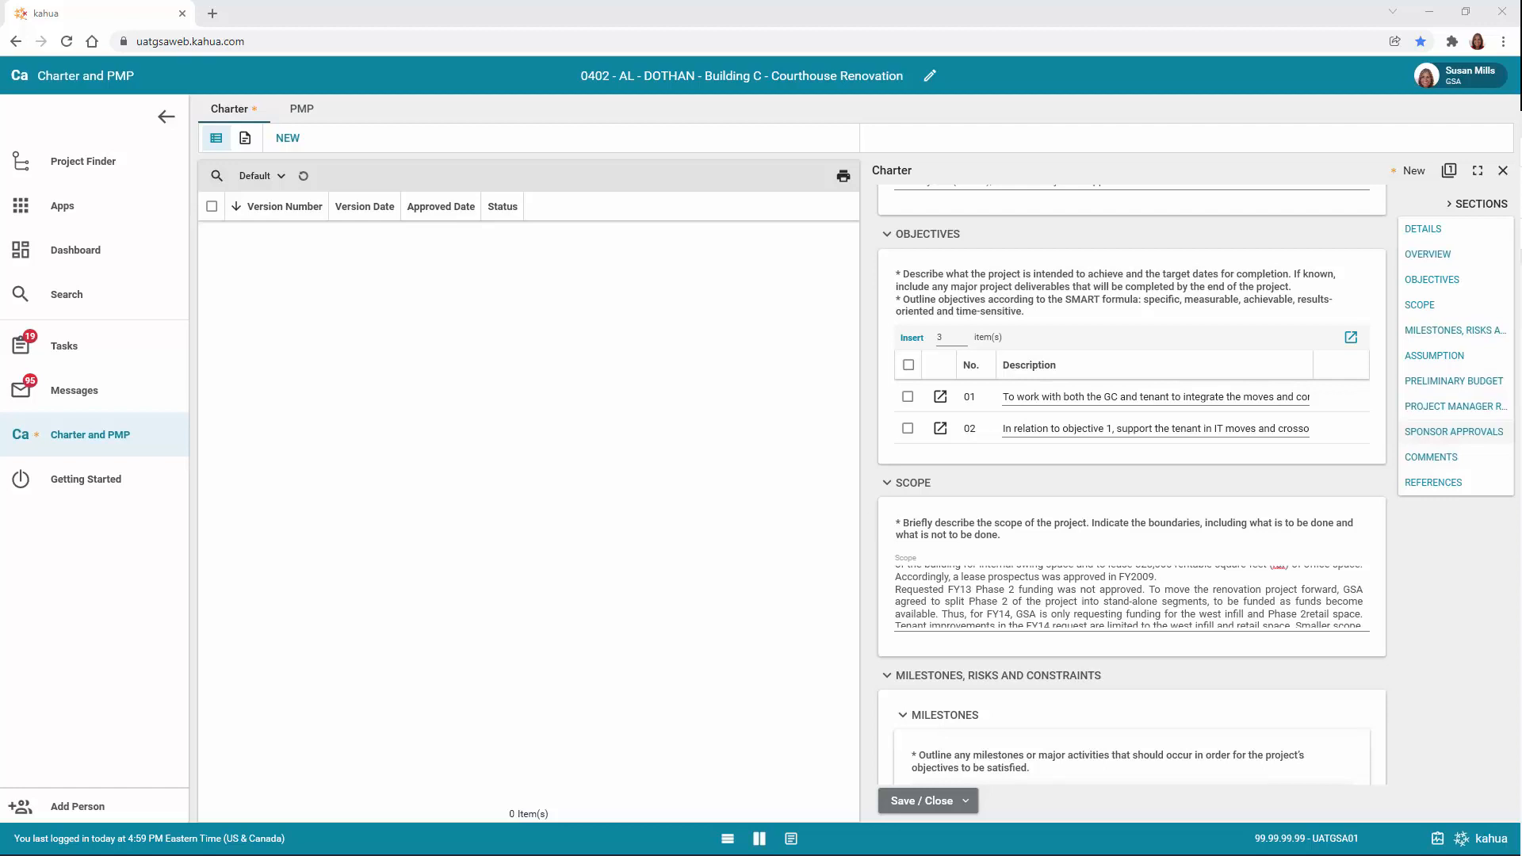
Step: Add the milestones 1.011 Customer Request, 2.011 Project Initiated and 3.041 Assign Team Members and Technical Reps to the charter
scroll(1076, 703, "down", 3)
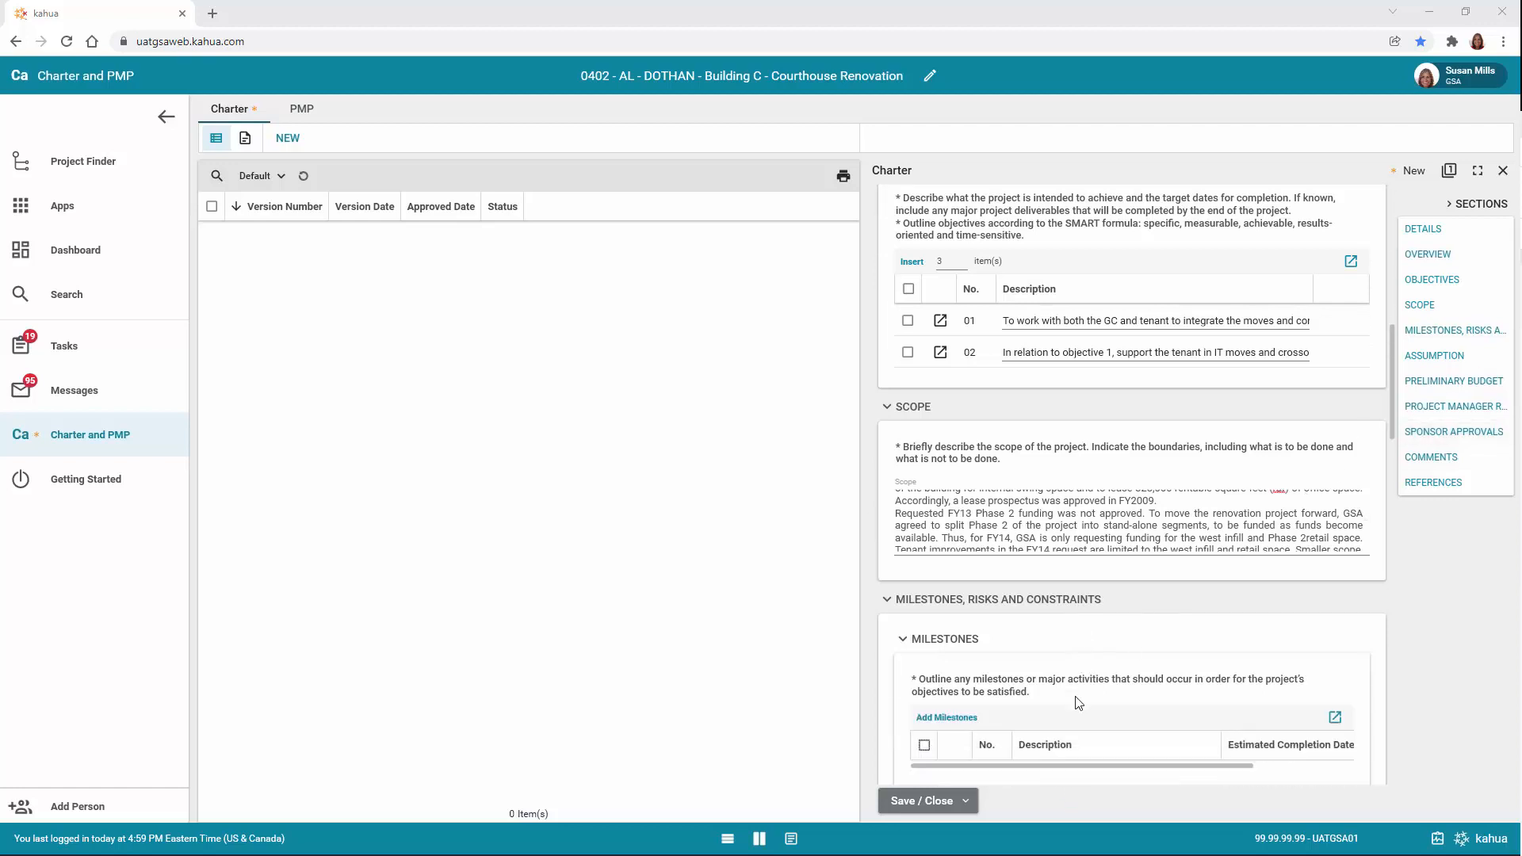
scroll(1075, 703, "down", 2)
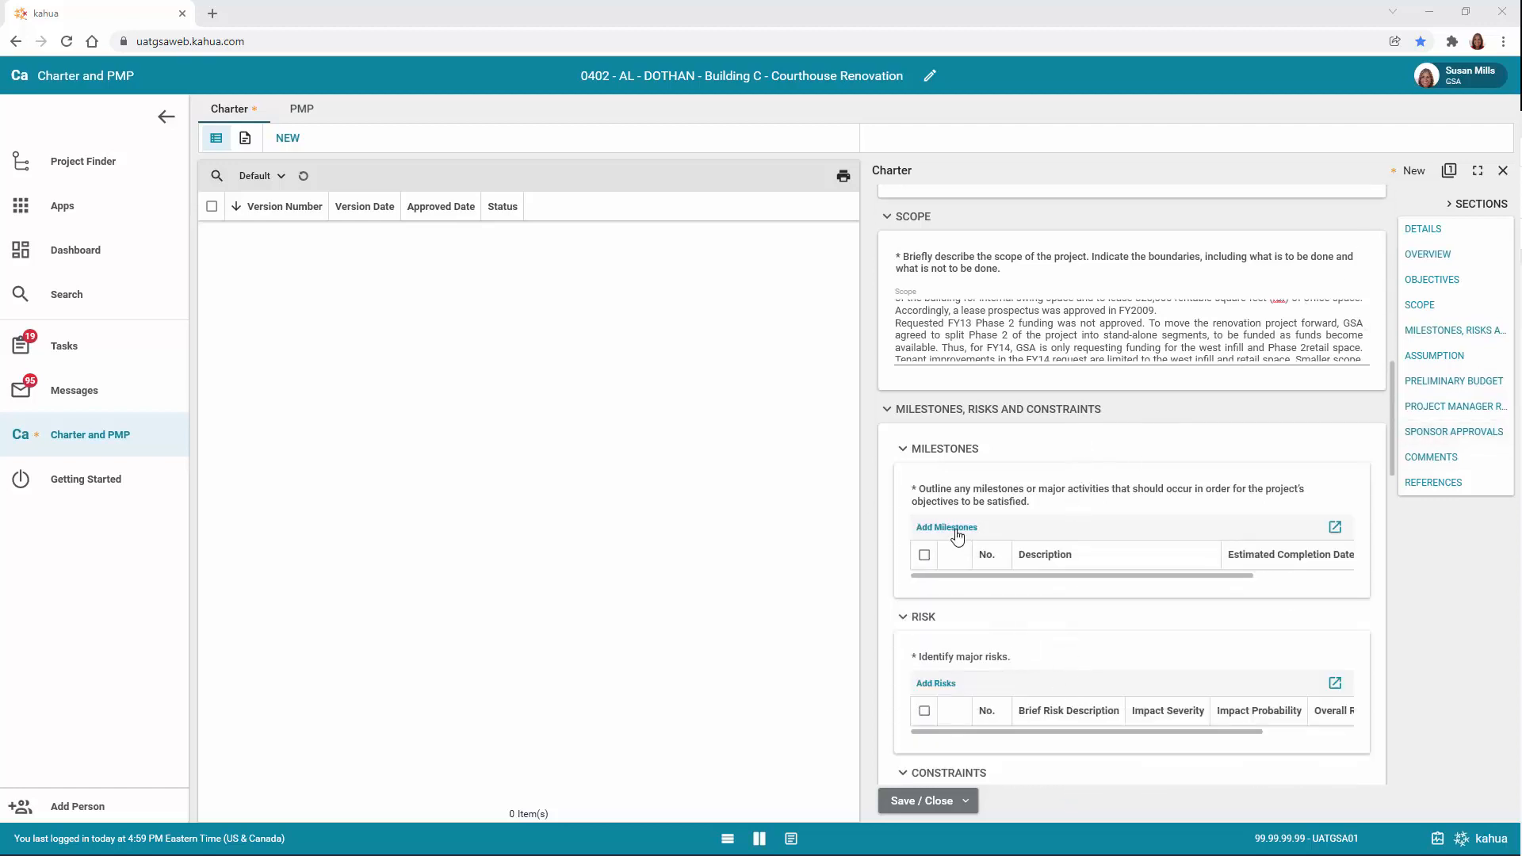
left_click(951, 527)
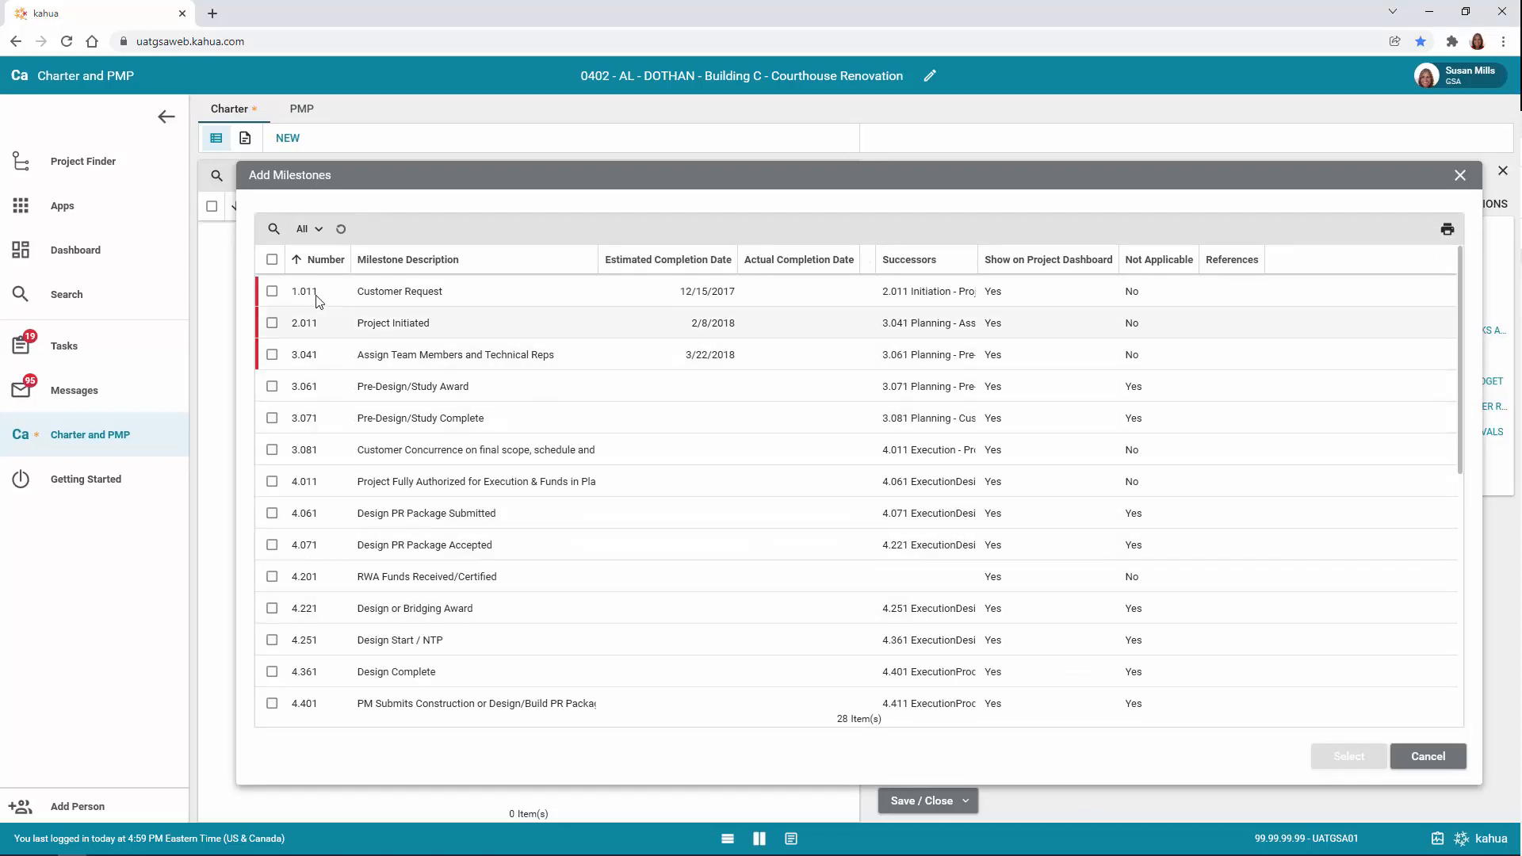
left_click(272, 292)
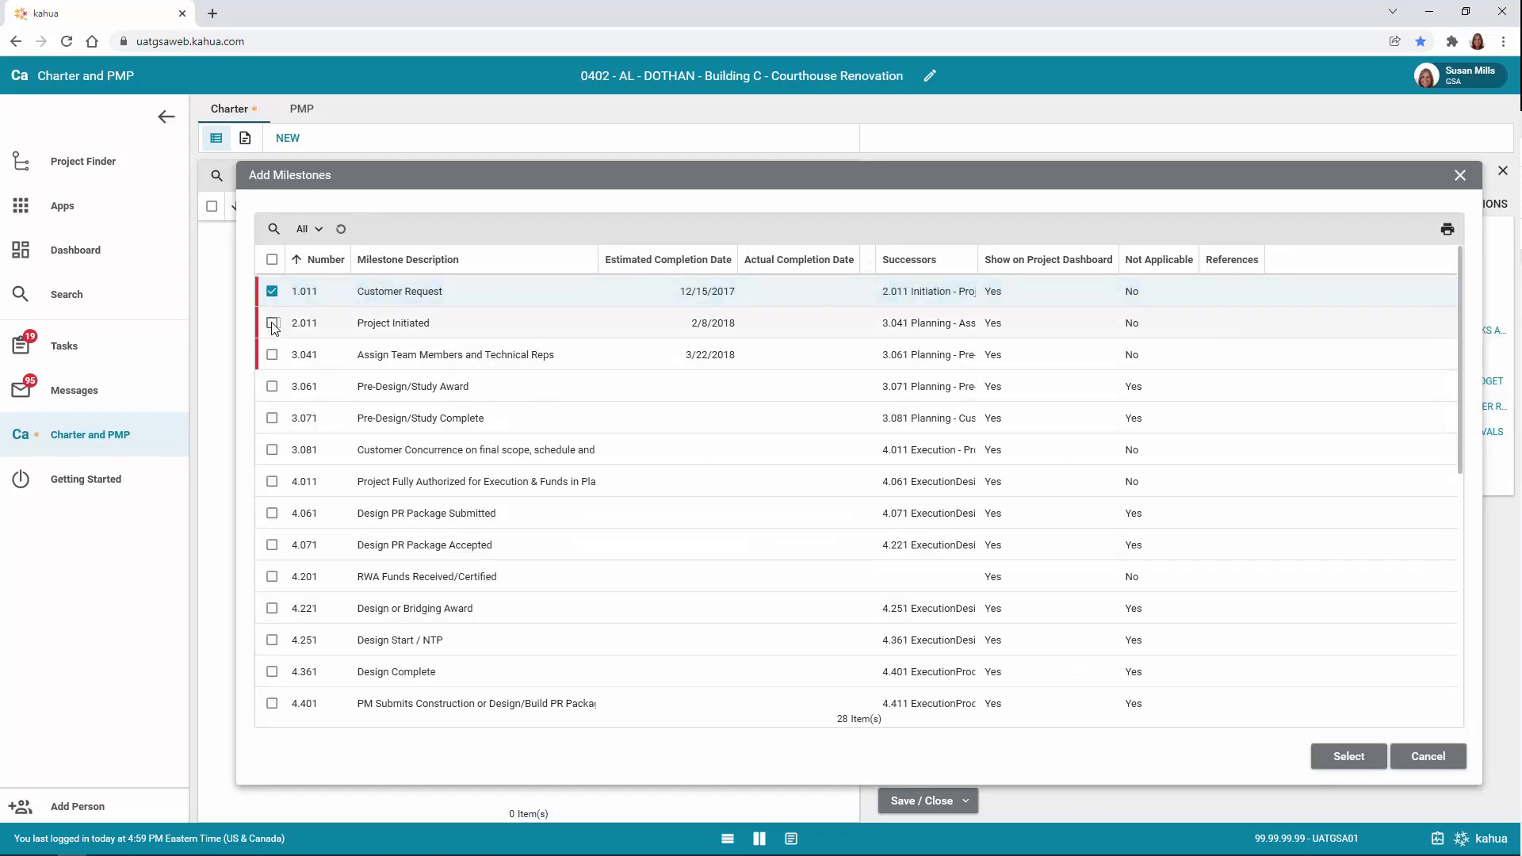
left_click(272, 323)
left_click(272, 355)
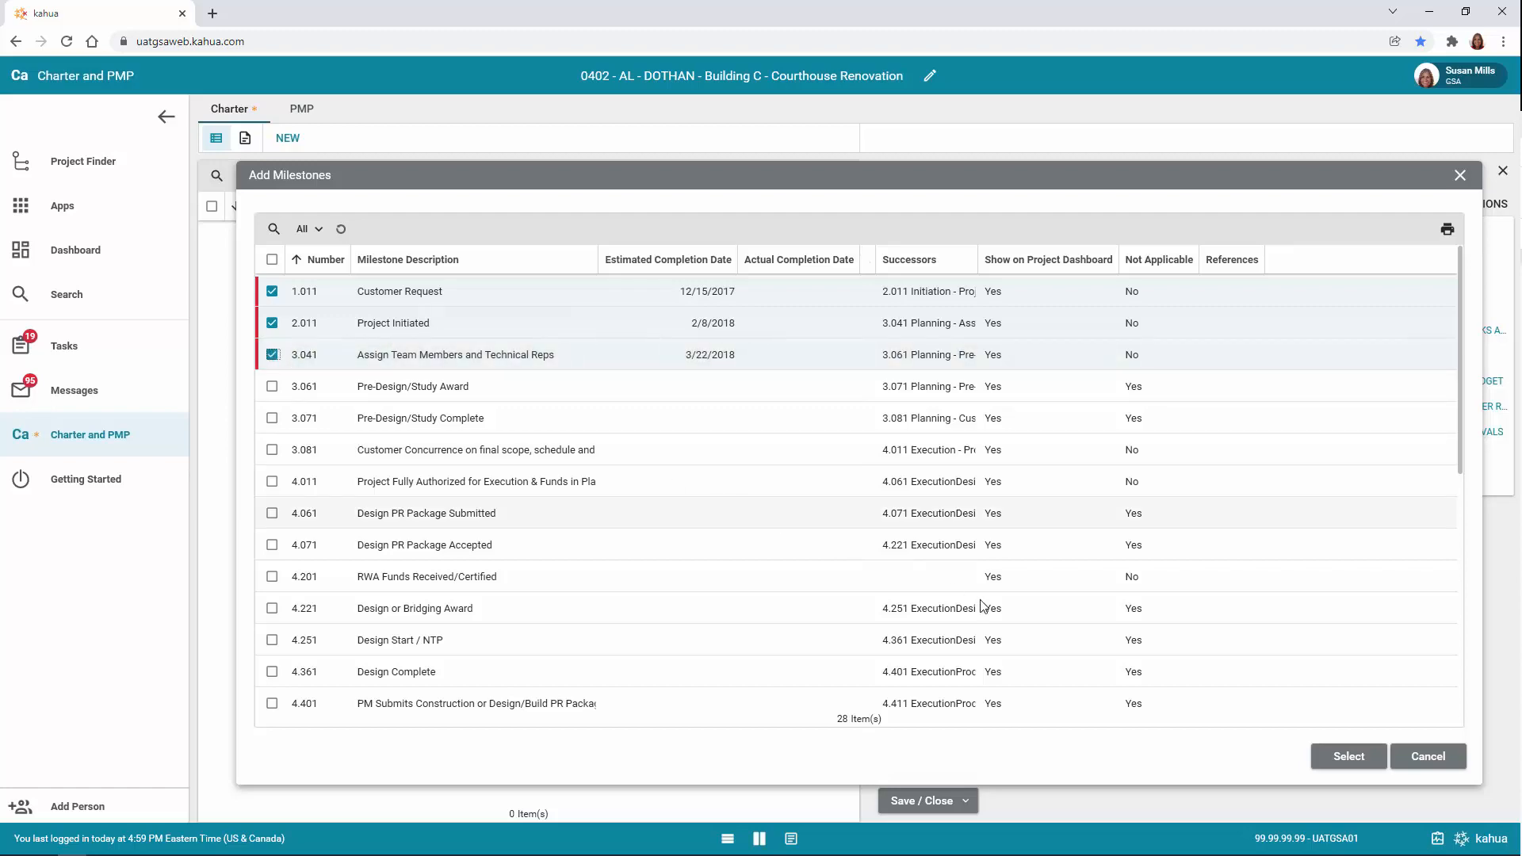
left_click(1327, 757)
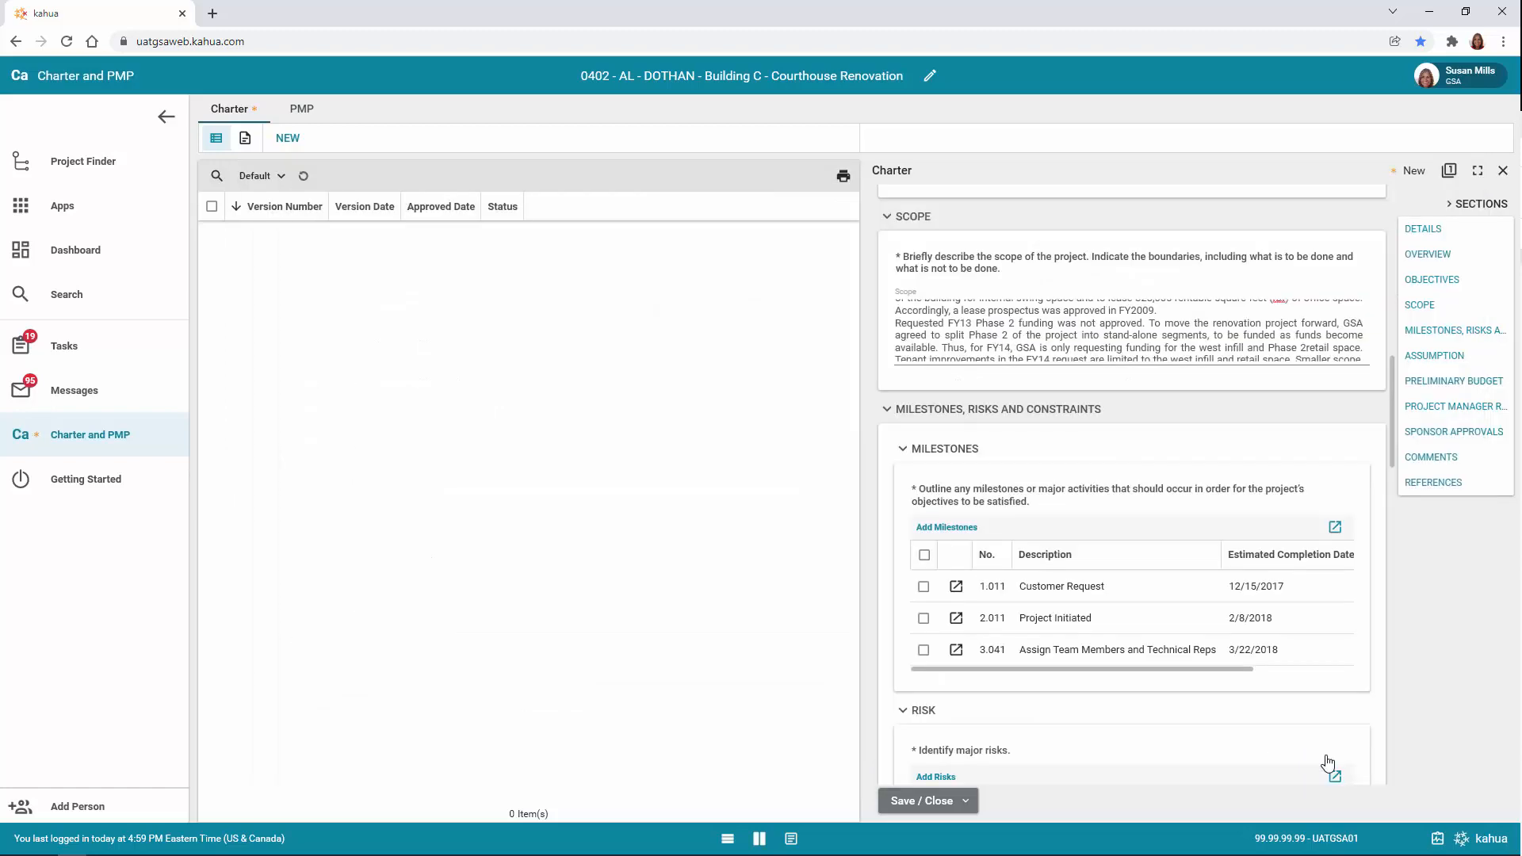
Step: Save the charter without closing it and go to its Milestones, Risks and Constraints section
scroll(1056, 741, "up", 1)
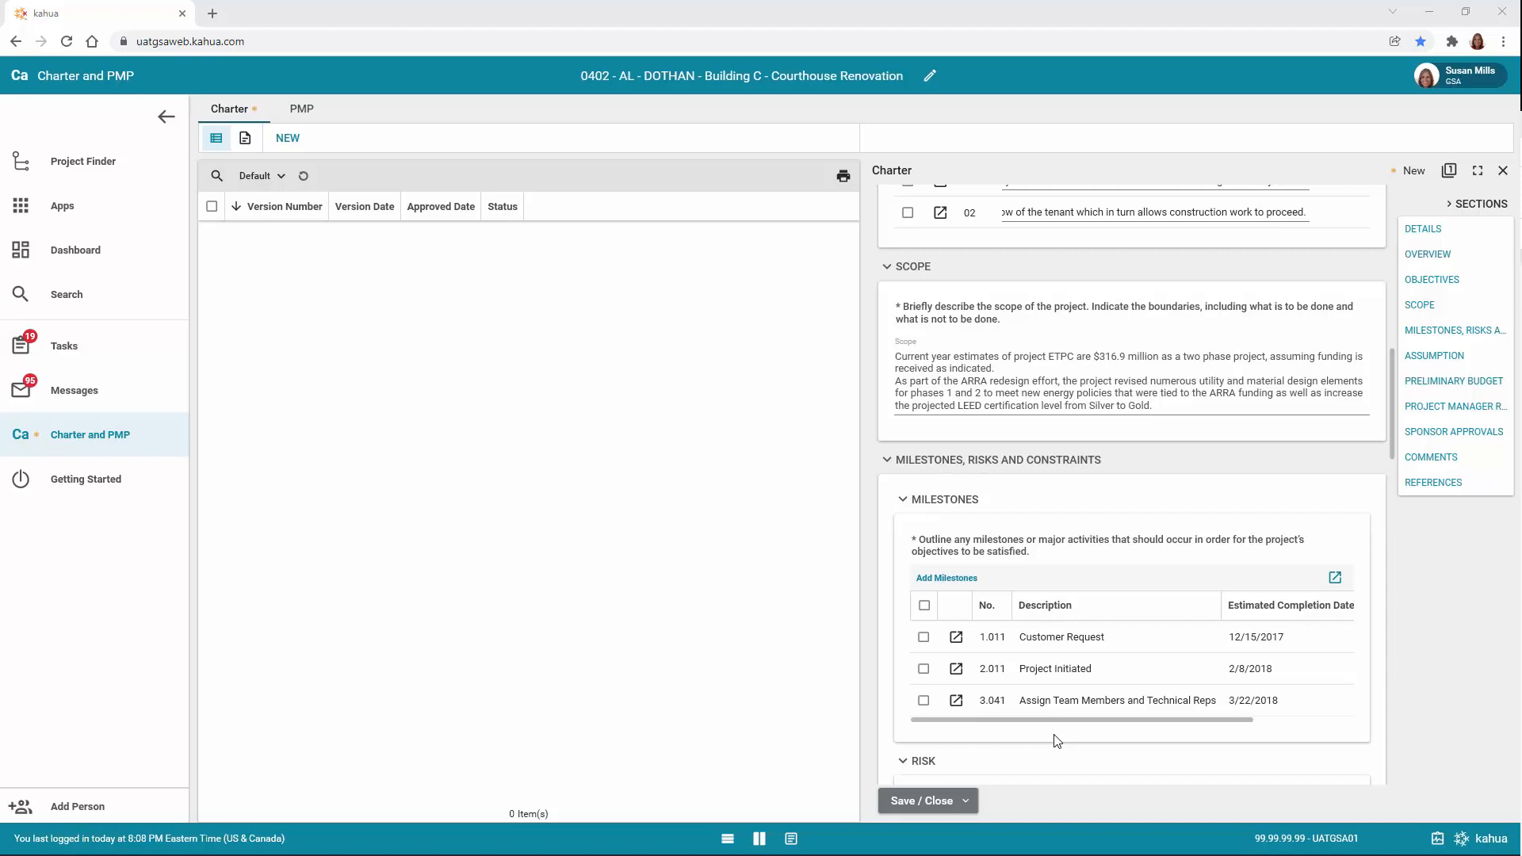
left_click(966, 802)
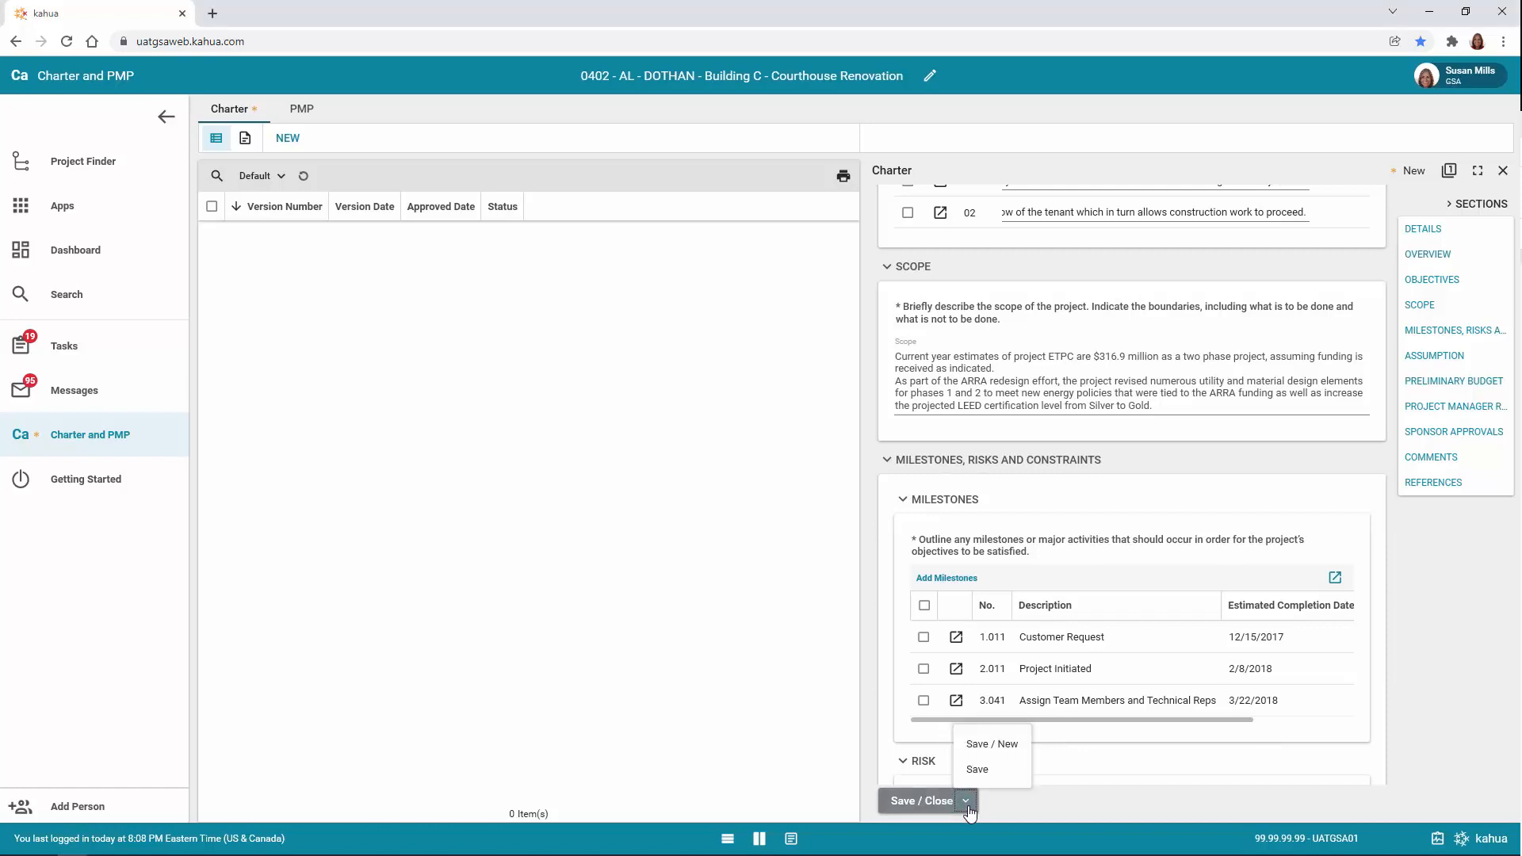
left_click(977, 769)
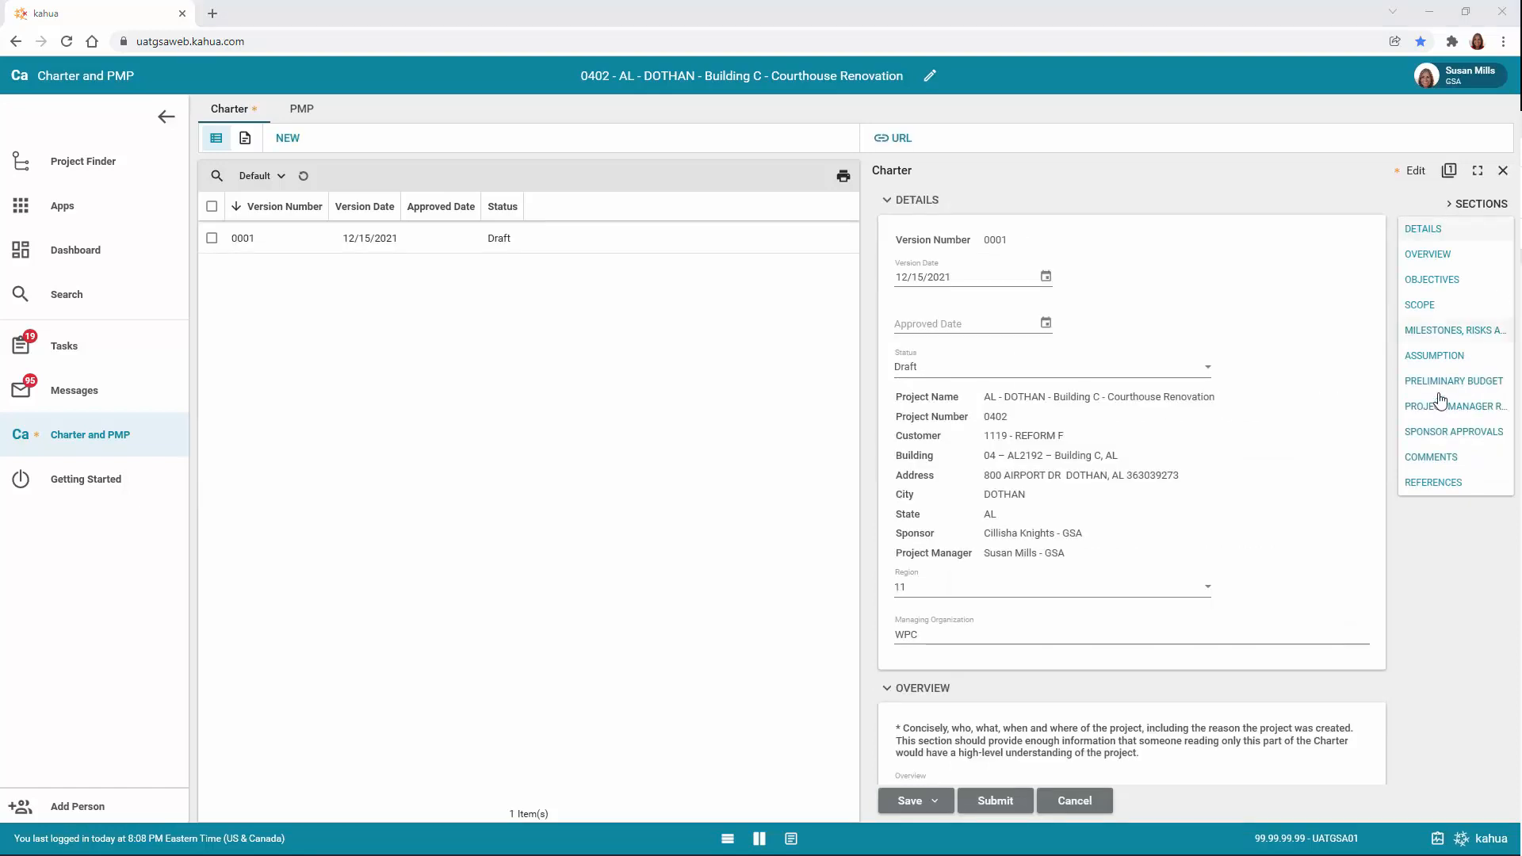
left_click(1451, 338)
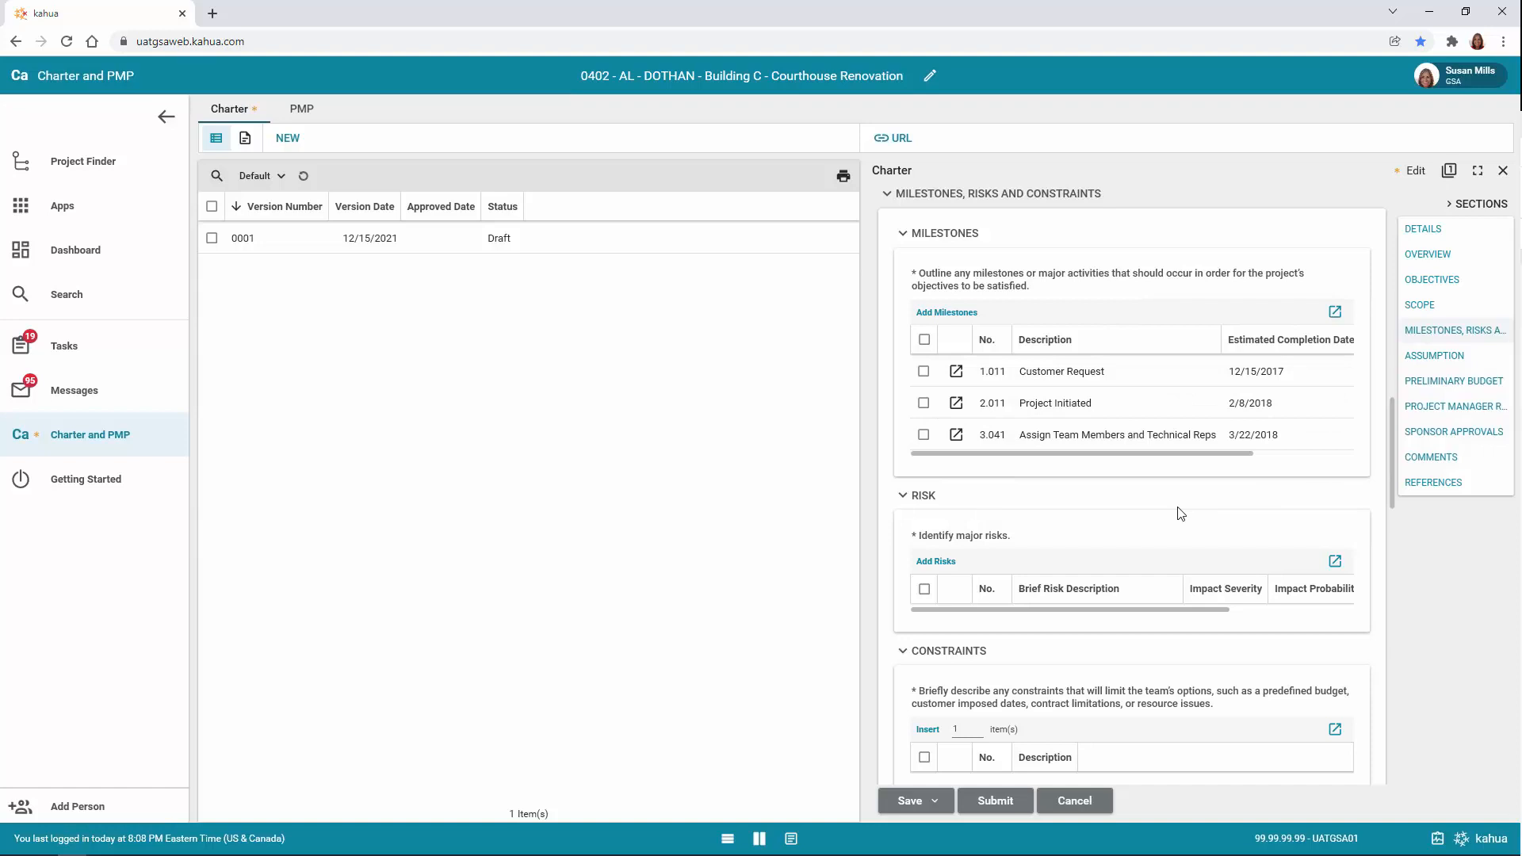
Step: Add the risks 001 Funding delayed from Fy14 to FYIS and 002 Phase Acceleration from the risk register to the charter
left_click(938, 562)
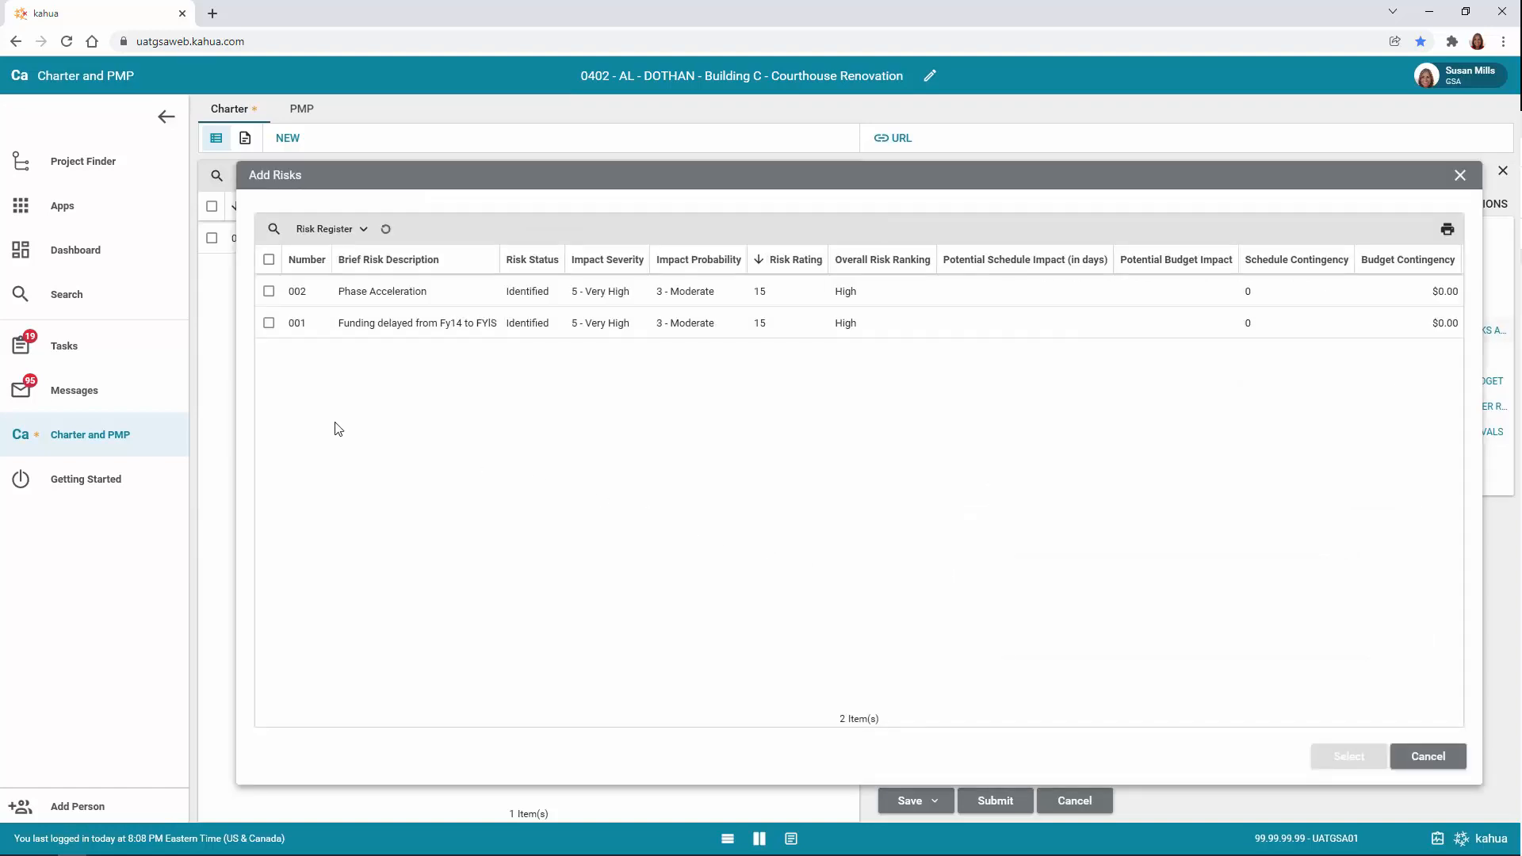
left_click(270, 293)
left_click(269, 322)
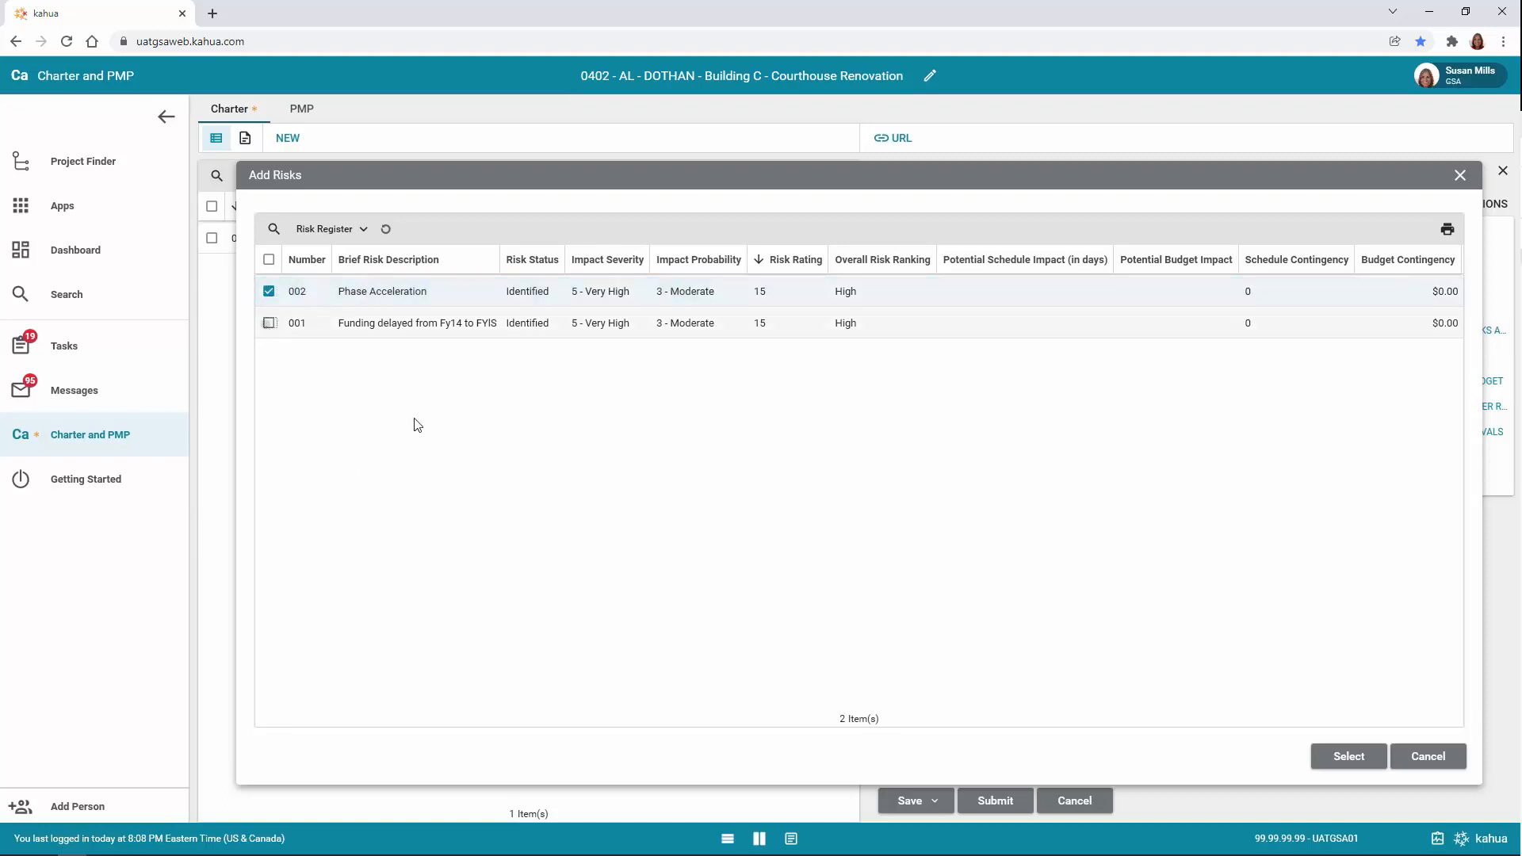
left_click(1331, 762)
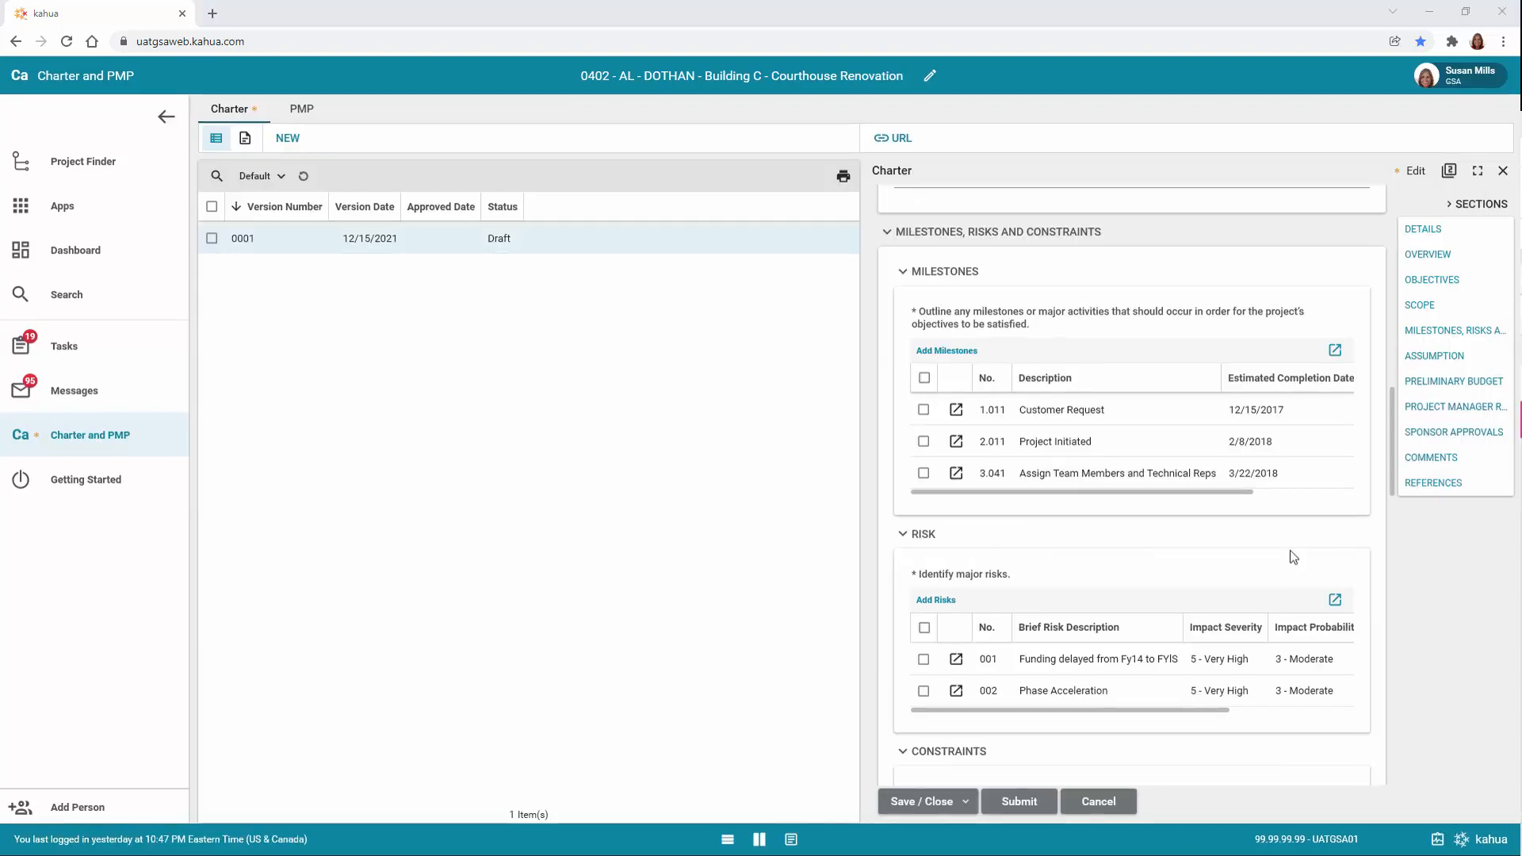
Step: Insert one constraint and paste its description about the change from a single phase modernization to a two-phase systems renovation
scroll(1290, 550, "down", 3)
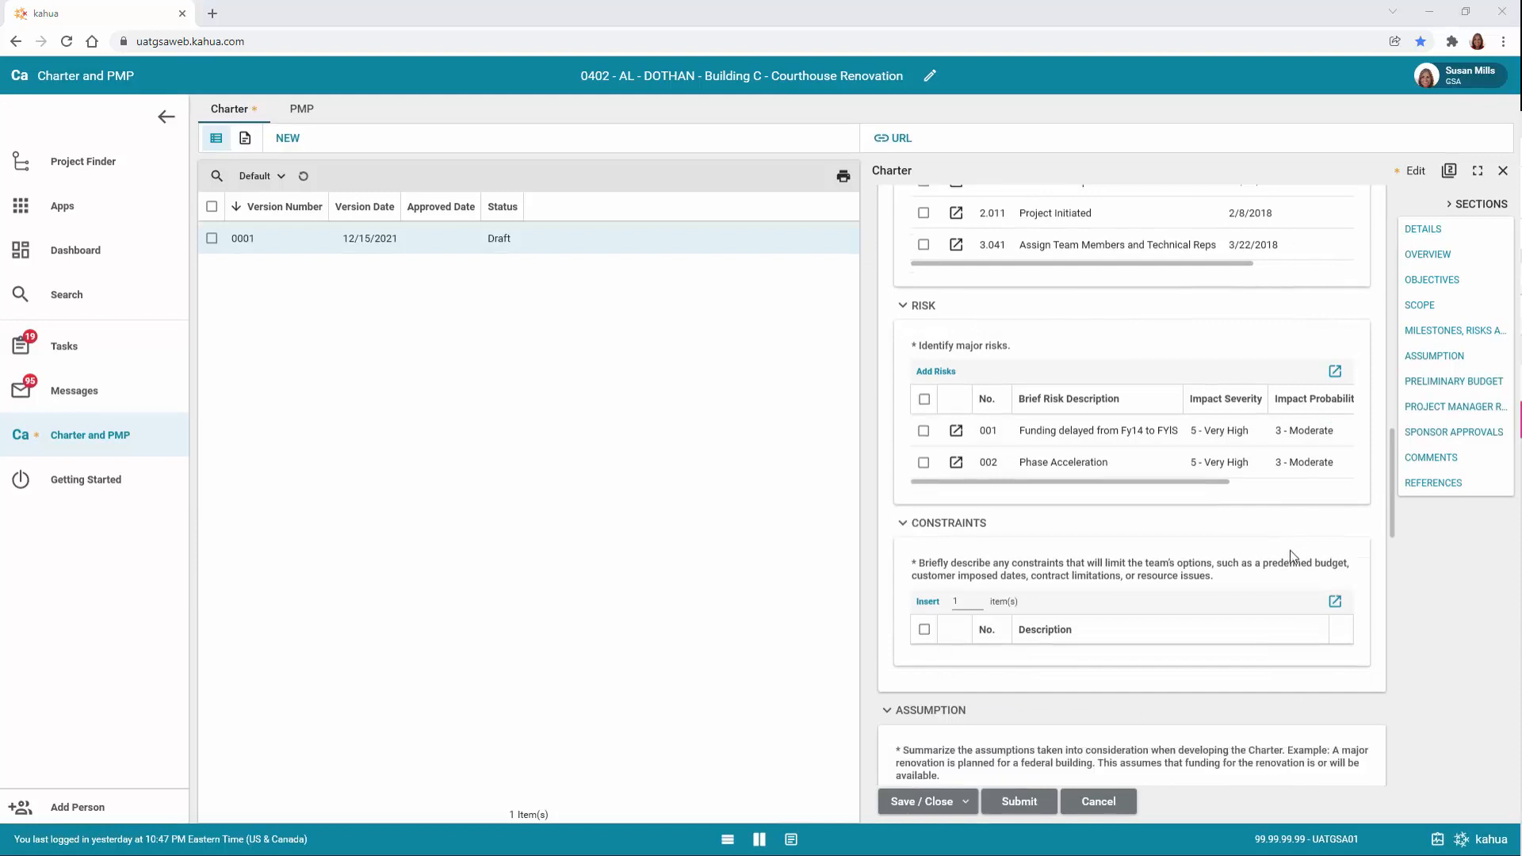
scroll(1290, 550, "down", 1)
left_click(914, 525)
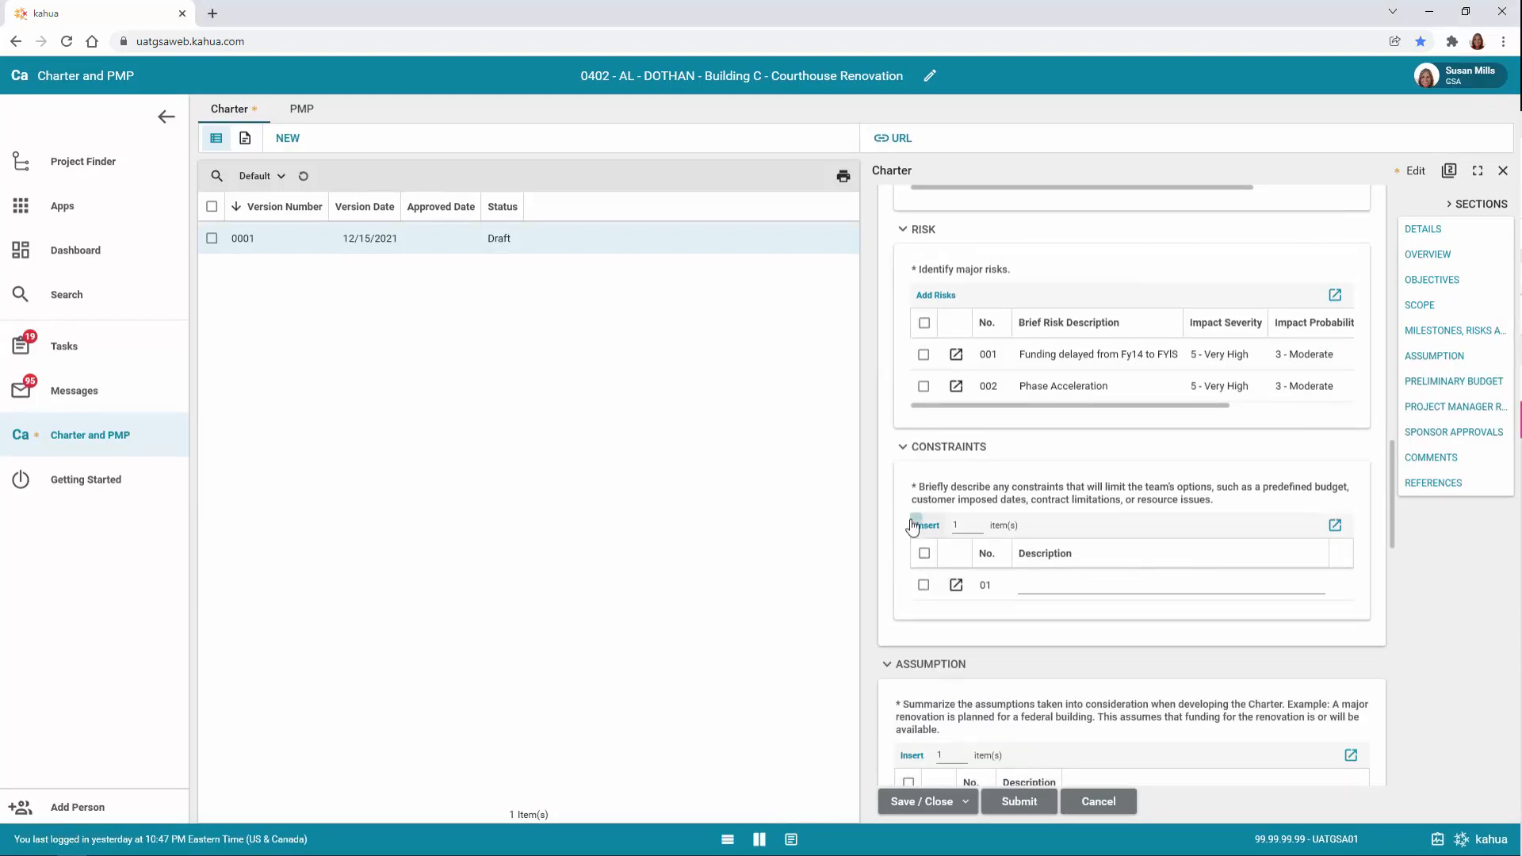
key("ctrl+v")
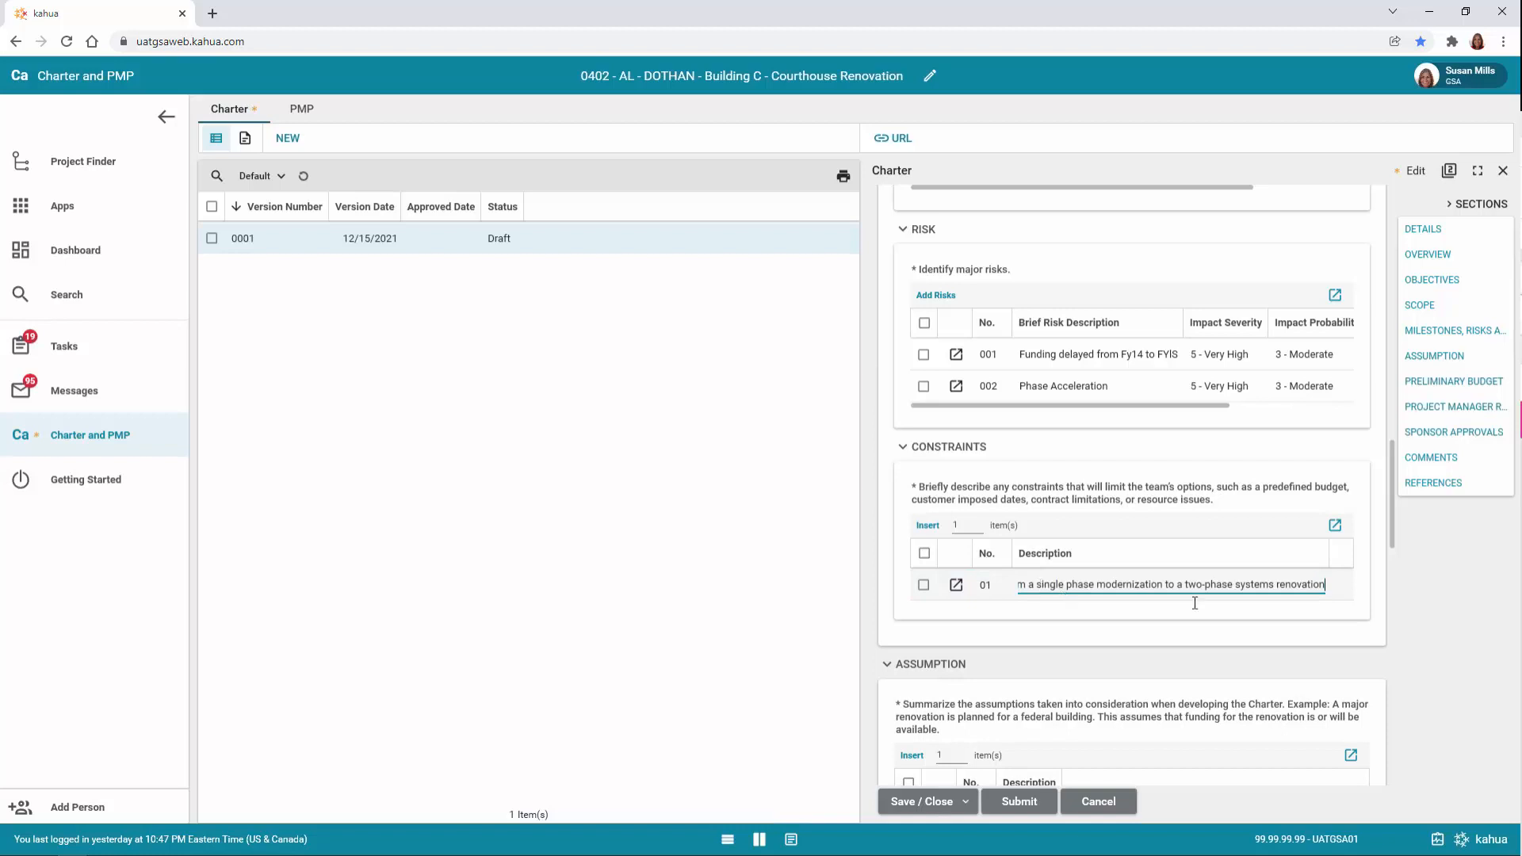
Step: Insert two blank line items in the charter's Preliminary Budget section
scroll(1220, 634, "down", 4)
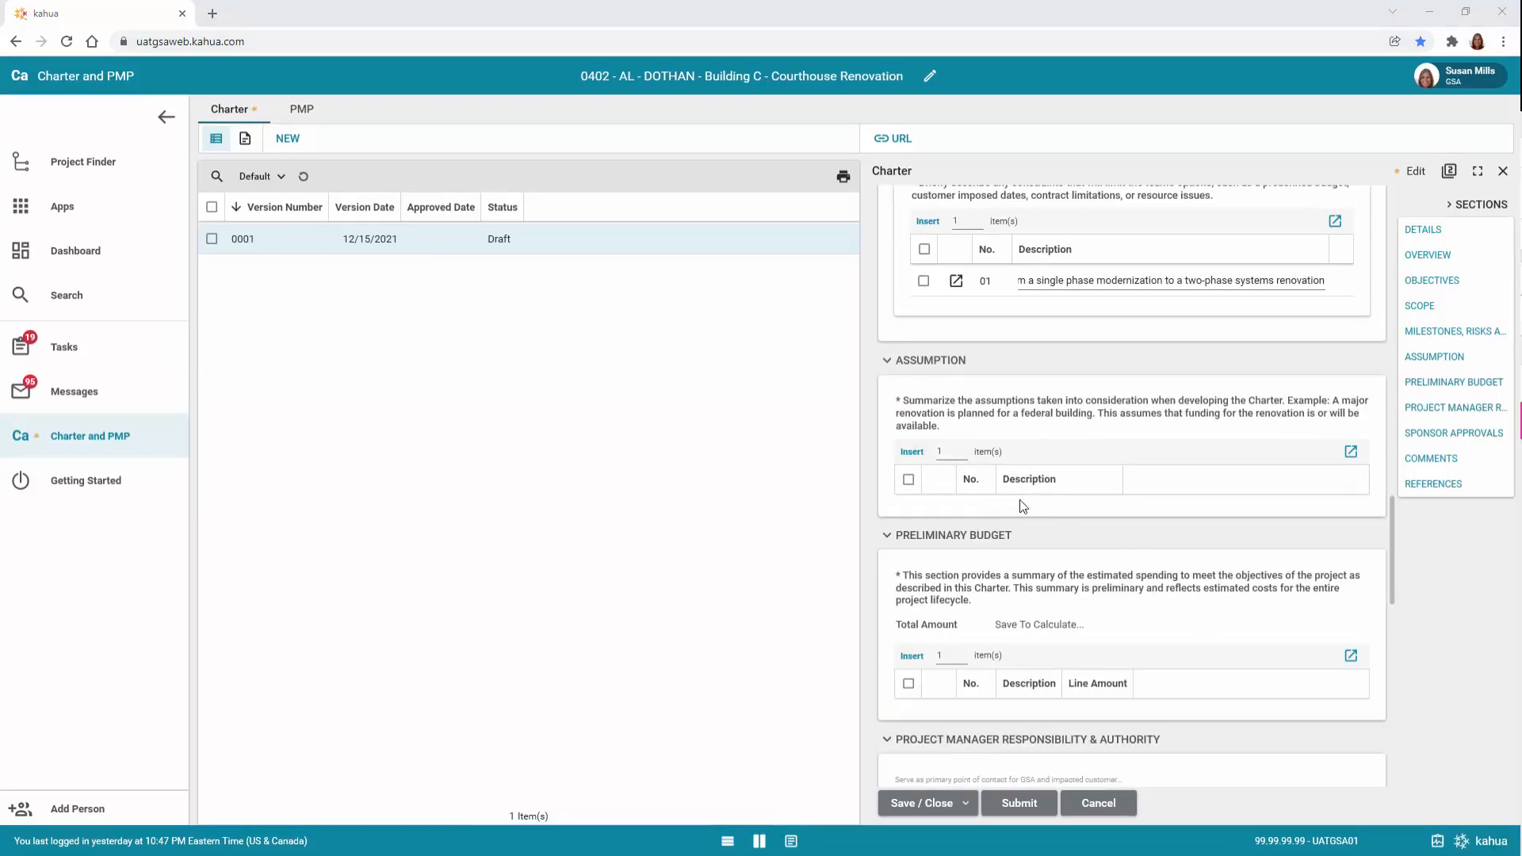
scroll(1021, 503, "down", 2)
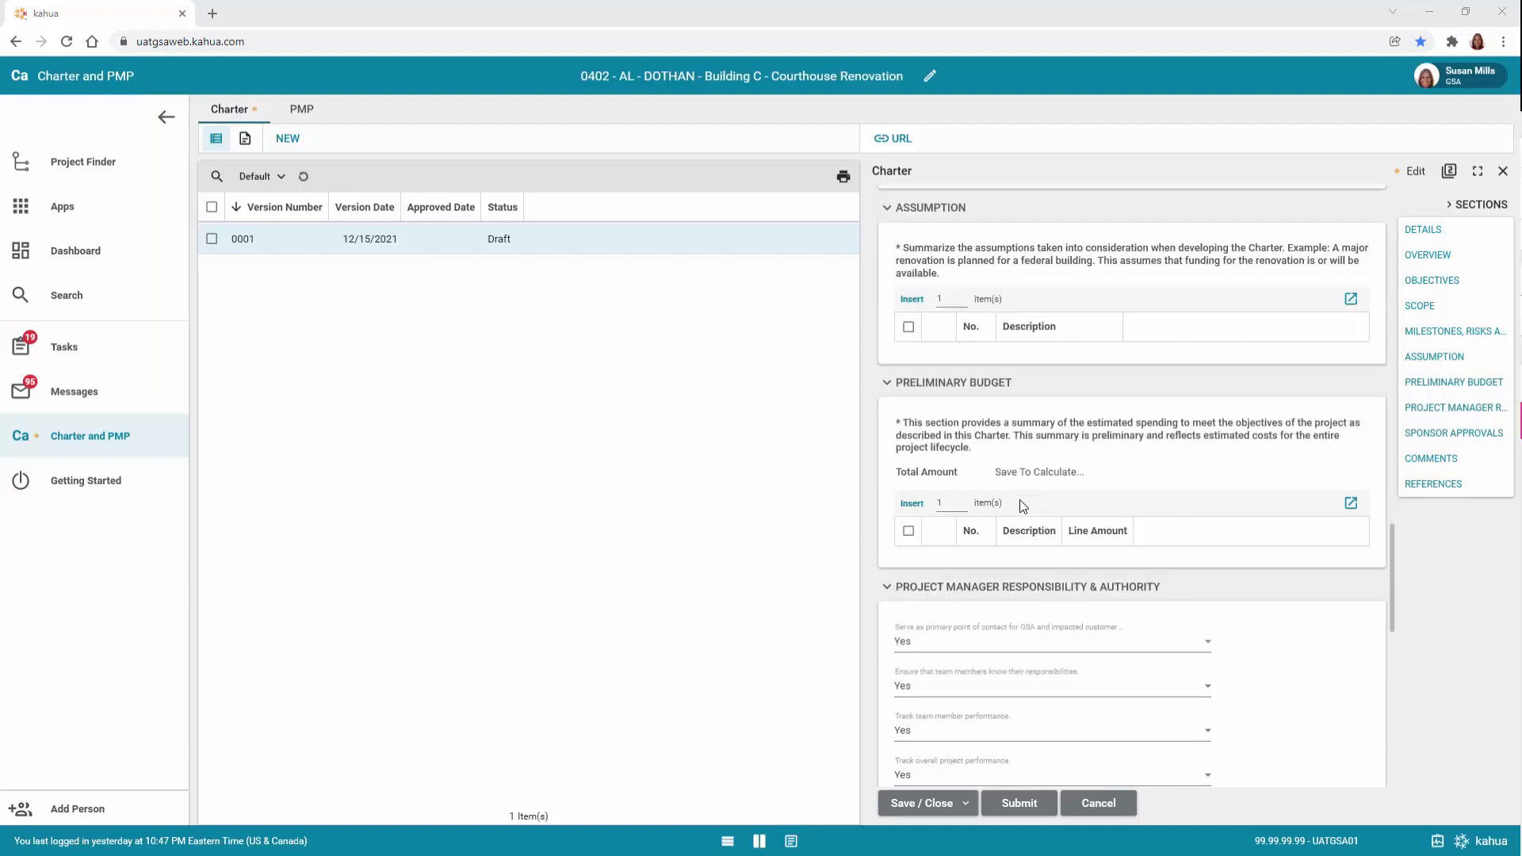
left_click(941, 504)
key("BackSpace")
type("2")
left_click(916, 506)
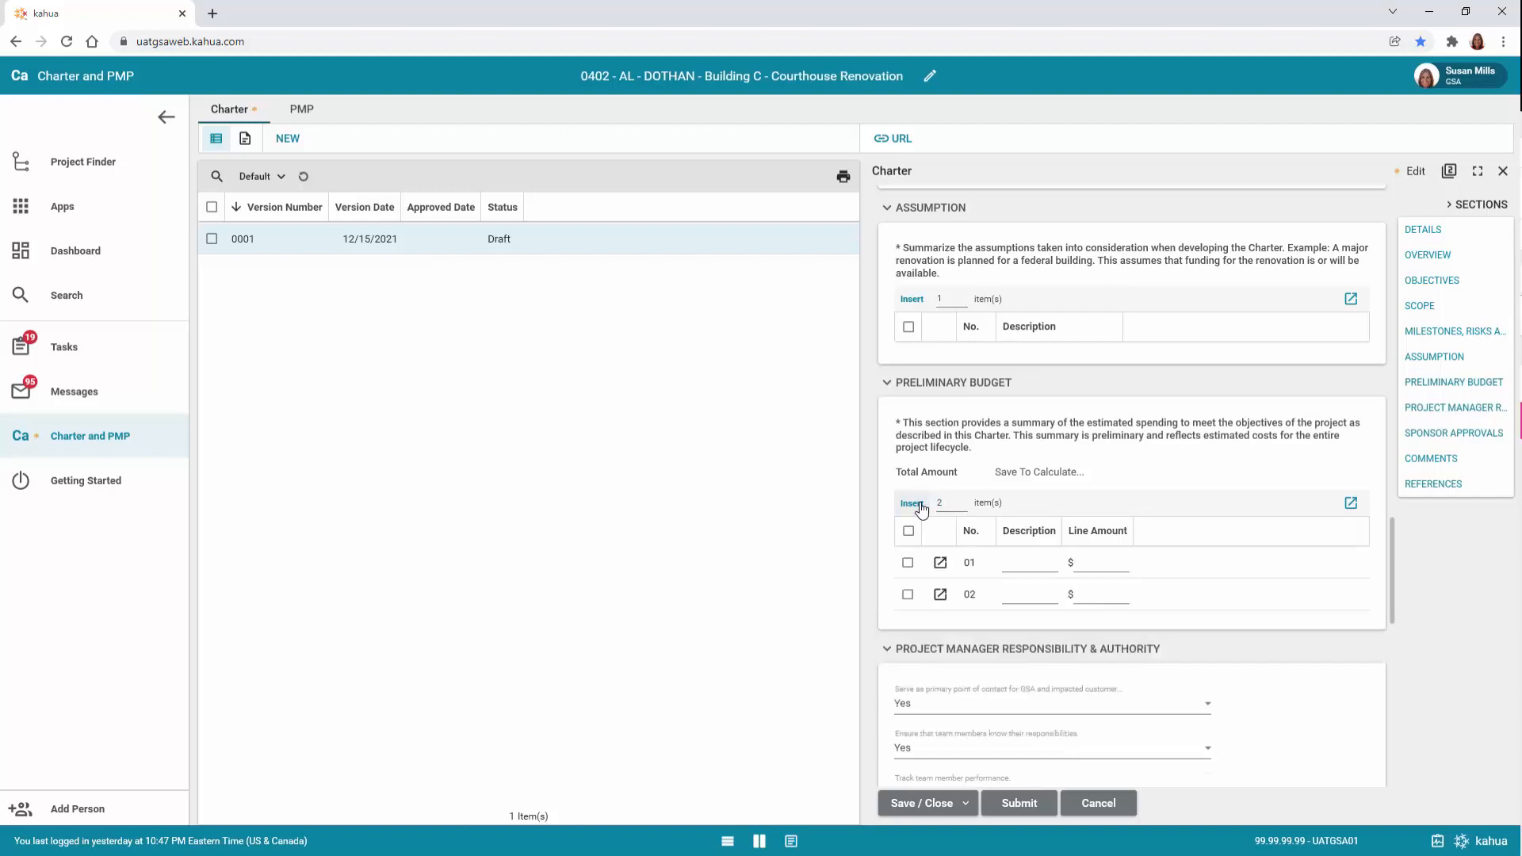
Step: Fill in the preliminary budget lines with Design at $50,000 and Construction at $100,000
left_click(1021, 563)
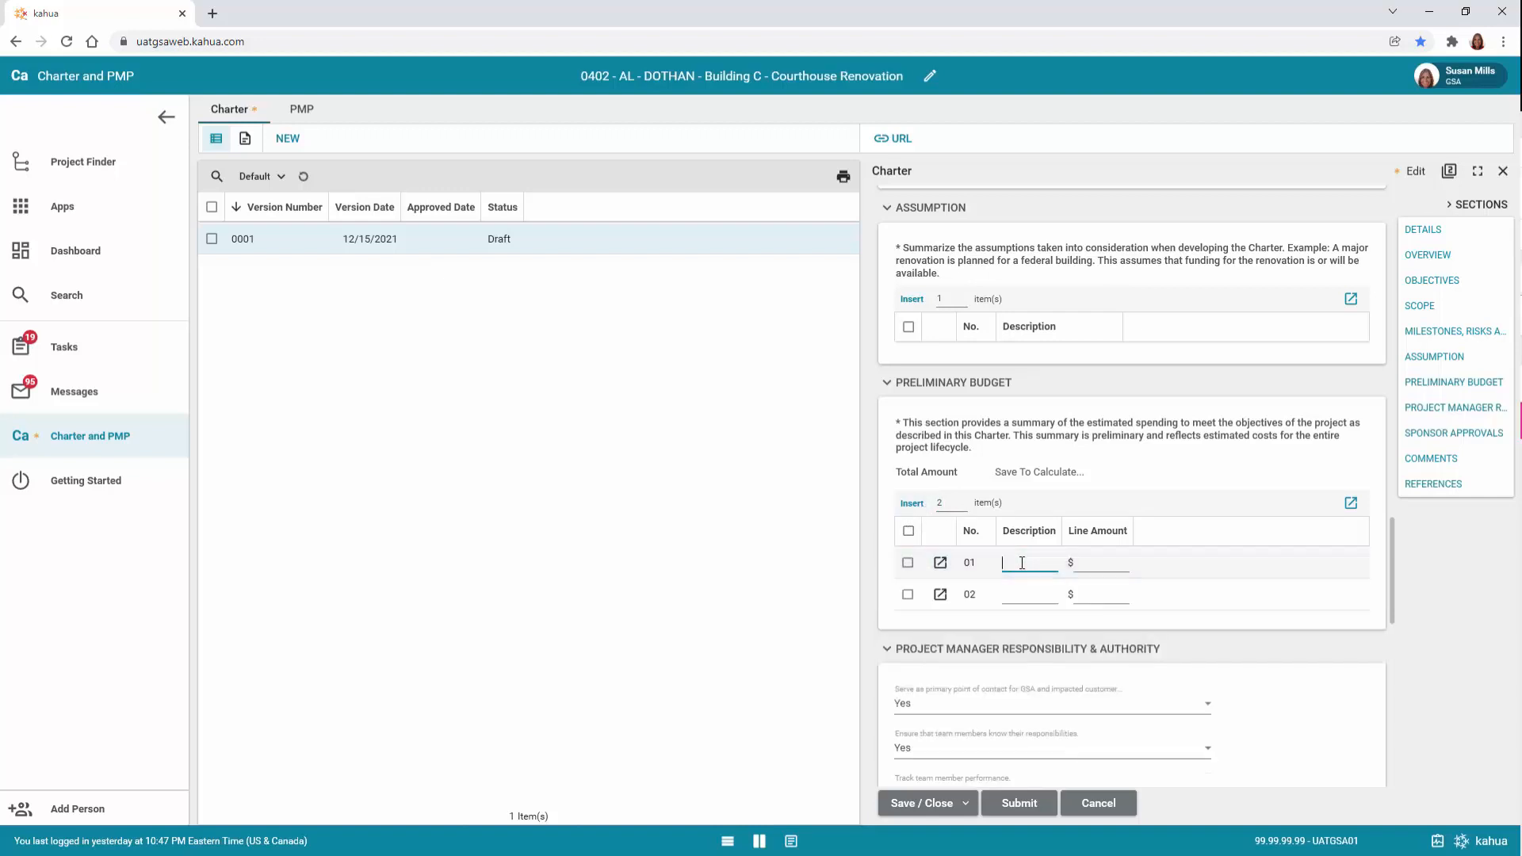
type("Design")
key("Tab")
type("50,000")
left_click(1022, 596)
type("Co")
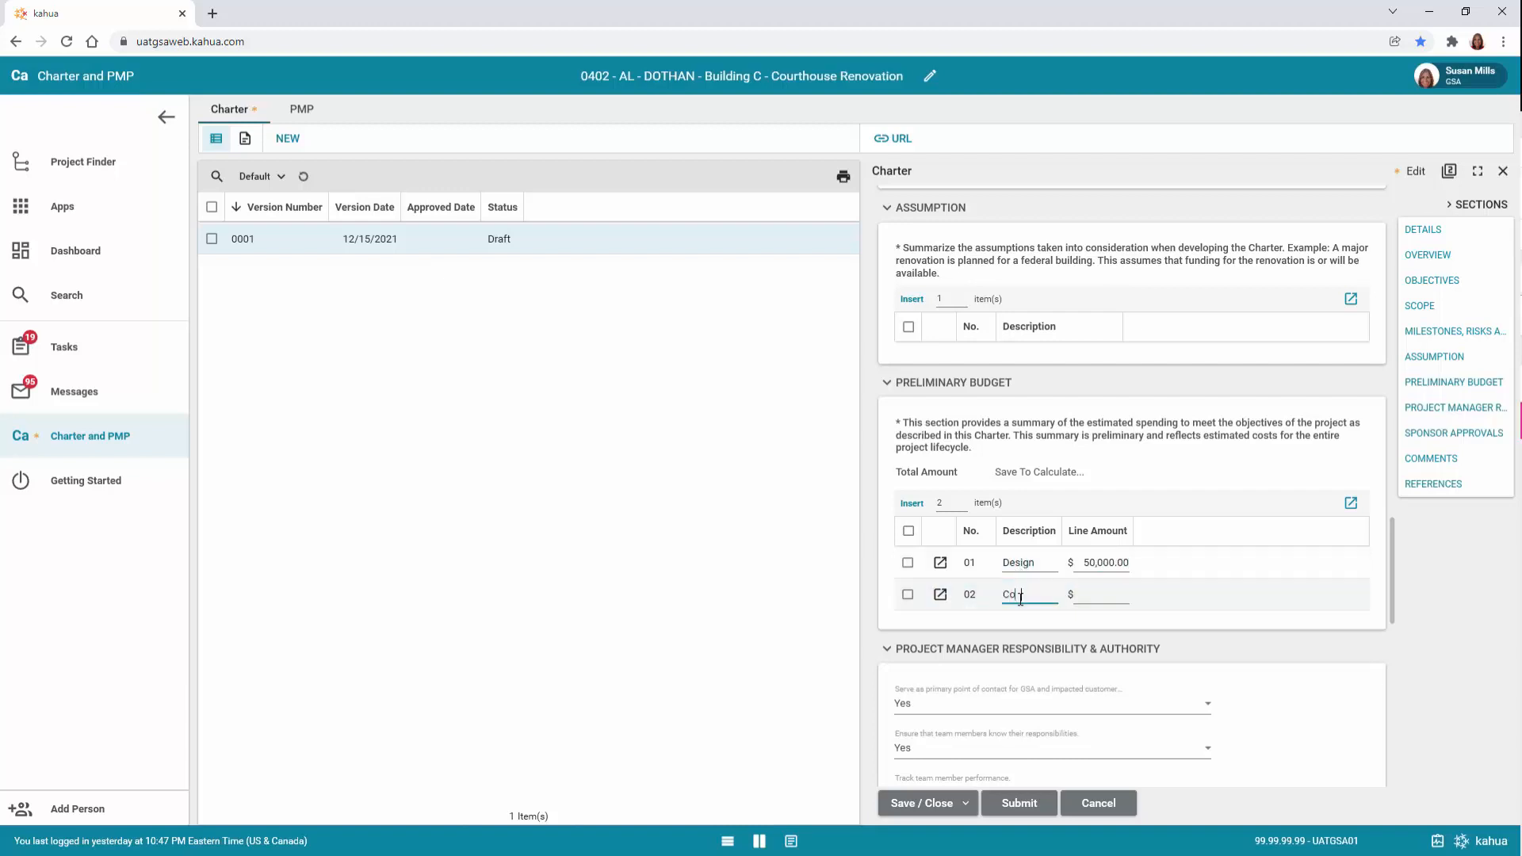
type("nstruction")
key("Tab")
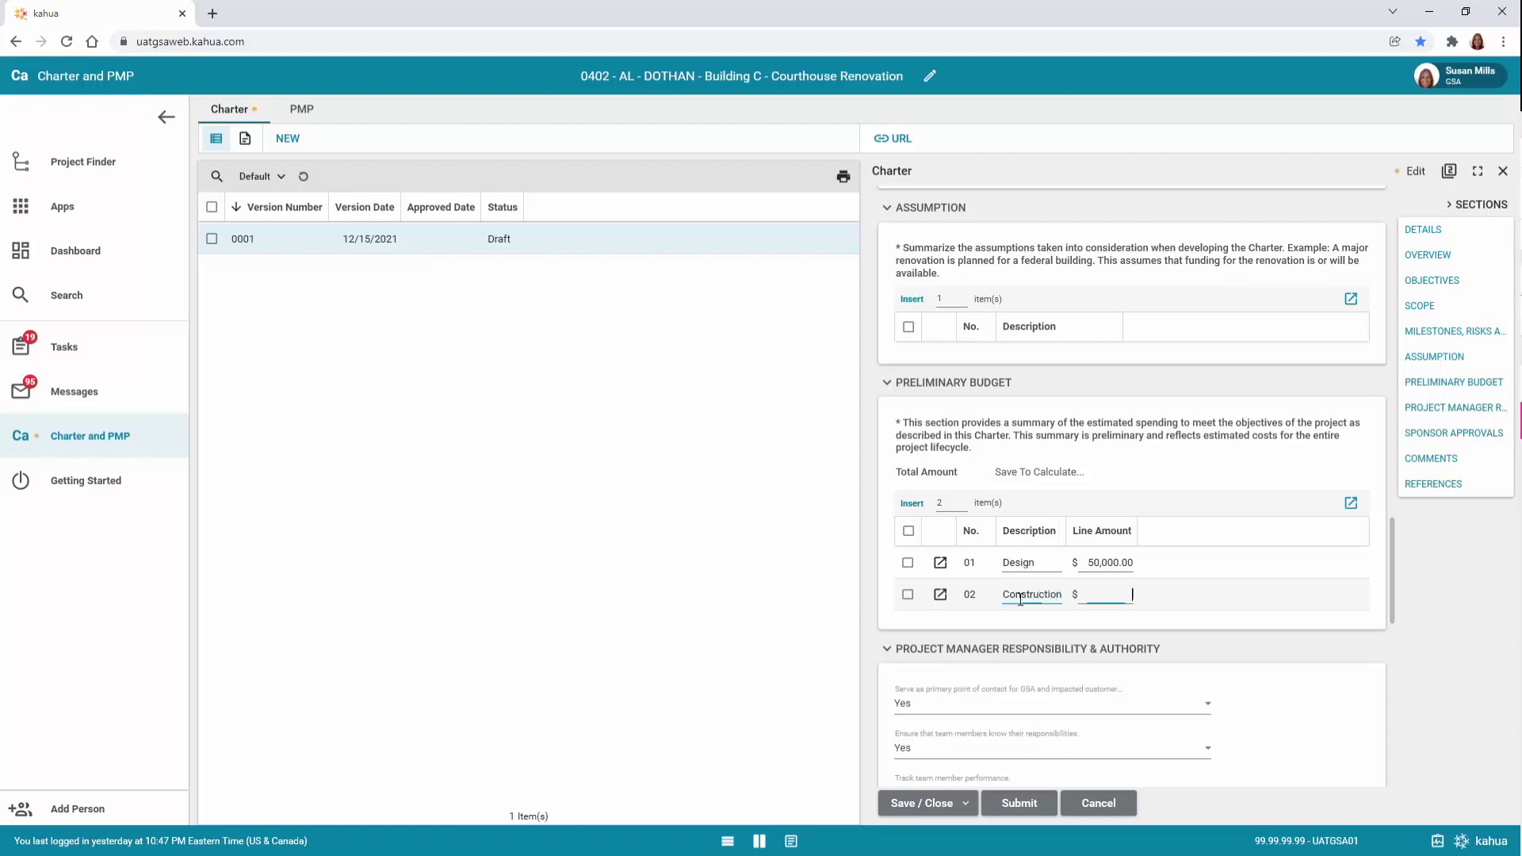
type("100000")
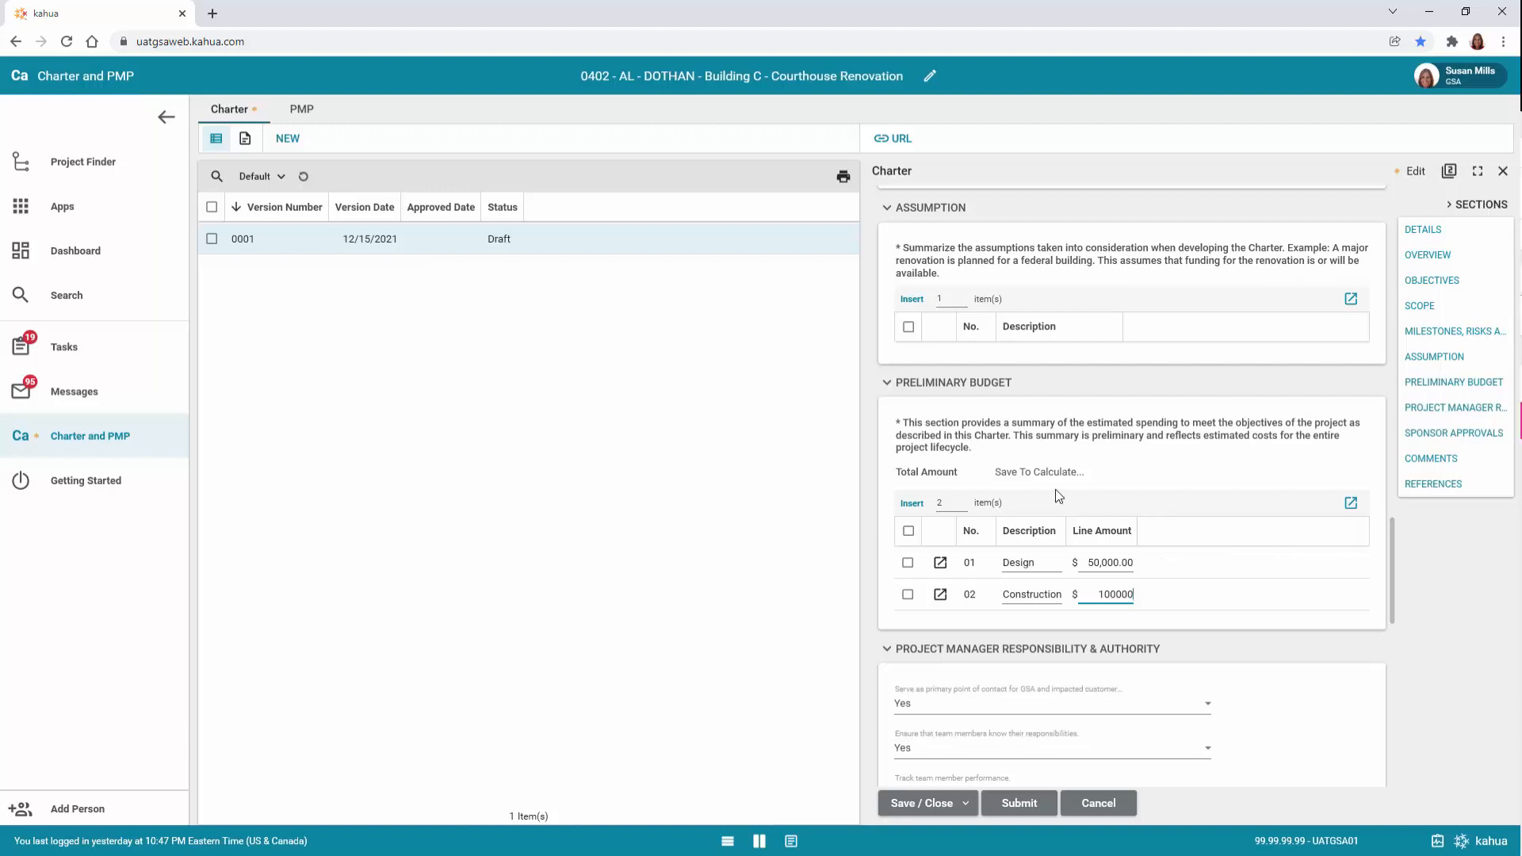
left_click(1406, 721)
Step: Review the Project Manager Responsibility & Authority answers and open the choices for serving as primary point of contact
scroll(1406, 721, "down", 1)
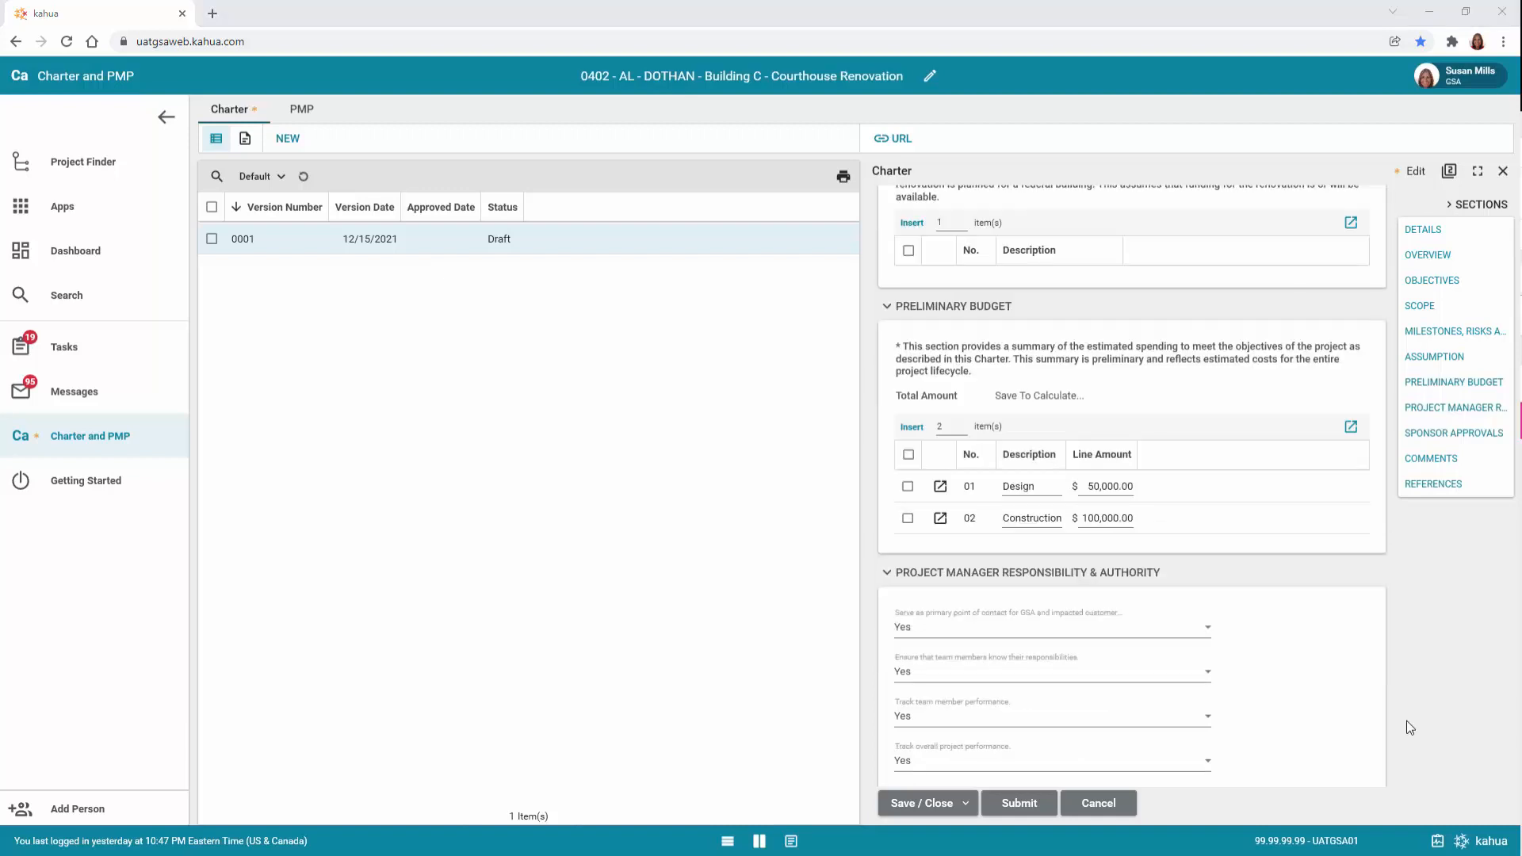
scroll(1292, 698, "down", 3)
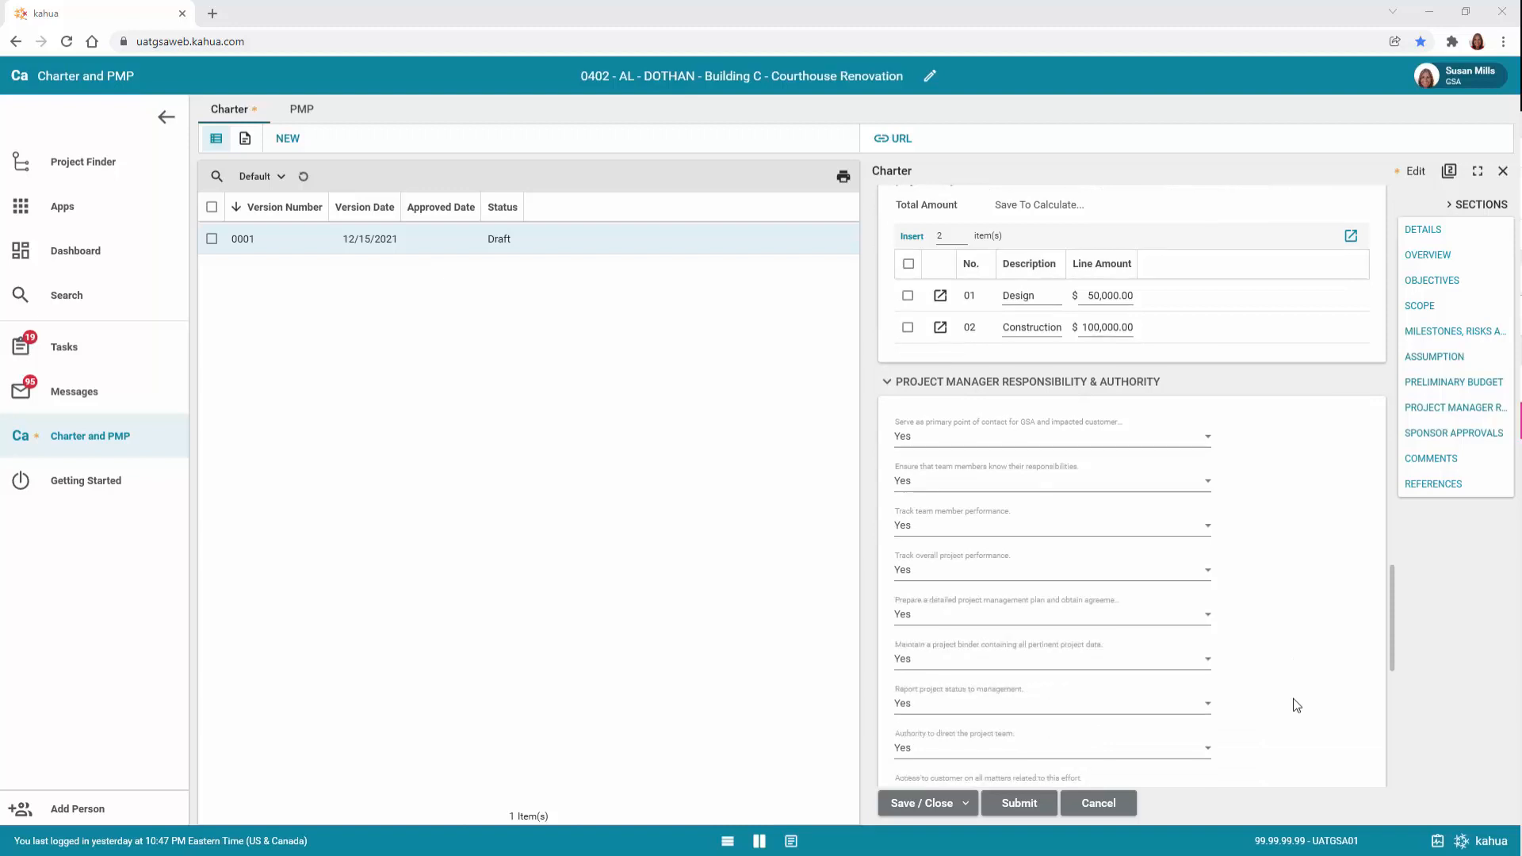
scroll(1293, 698, "down", 1)
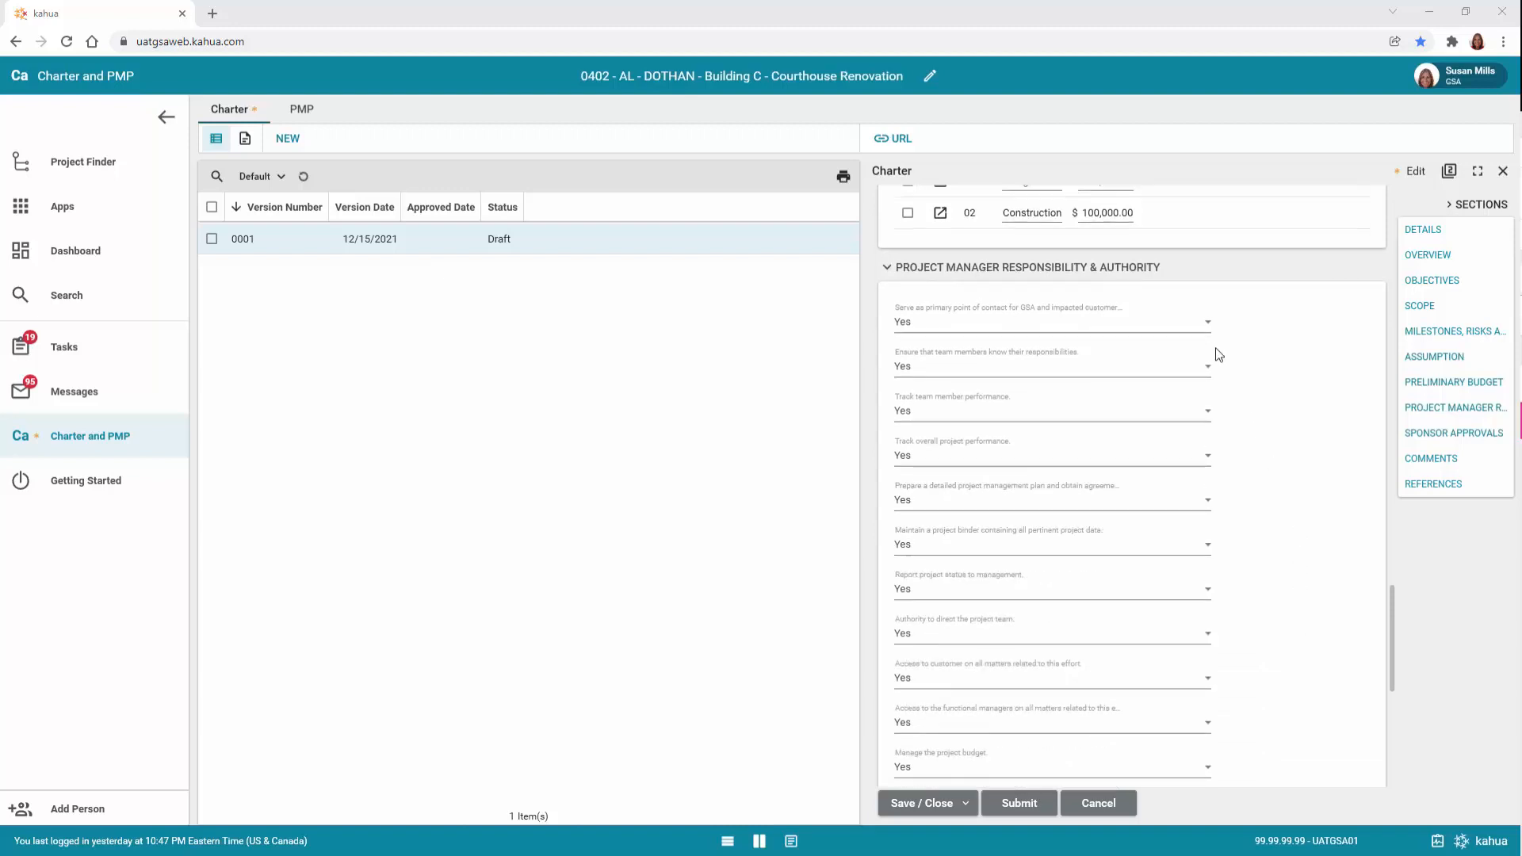
left_click(1207, 325)
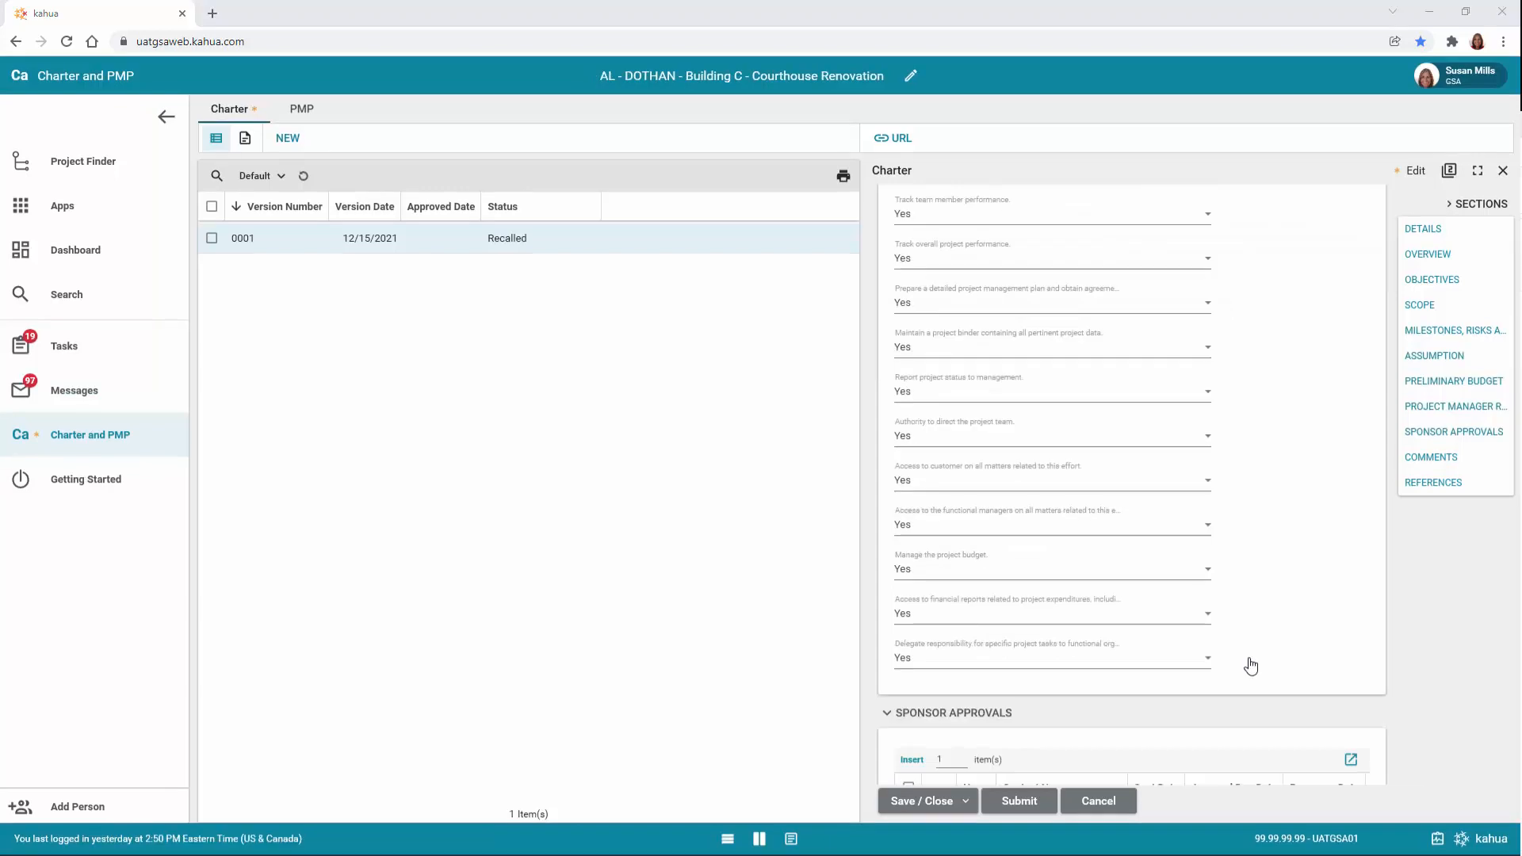
Step: Insert one sponsor approval, choose the GSA sponsor's contact name, and set the approval due date to 12/24/2021
scroll(1249, 665, "down", 2)
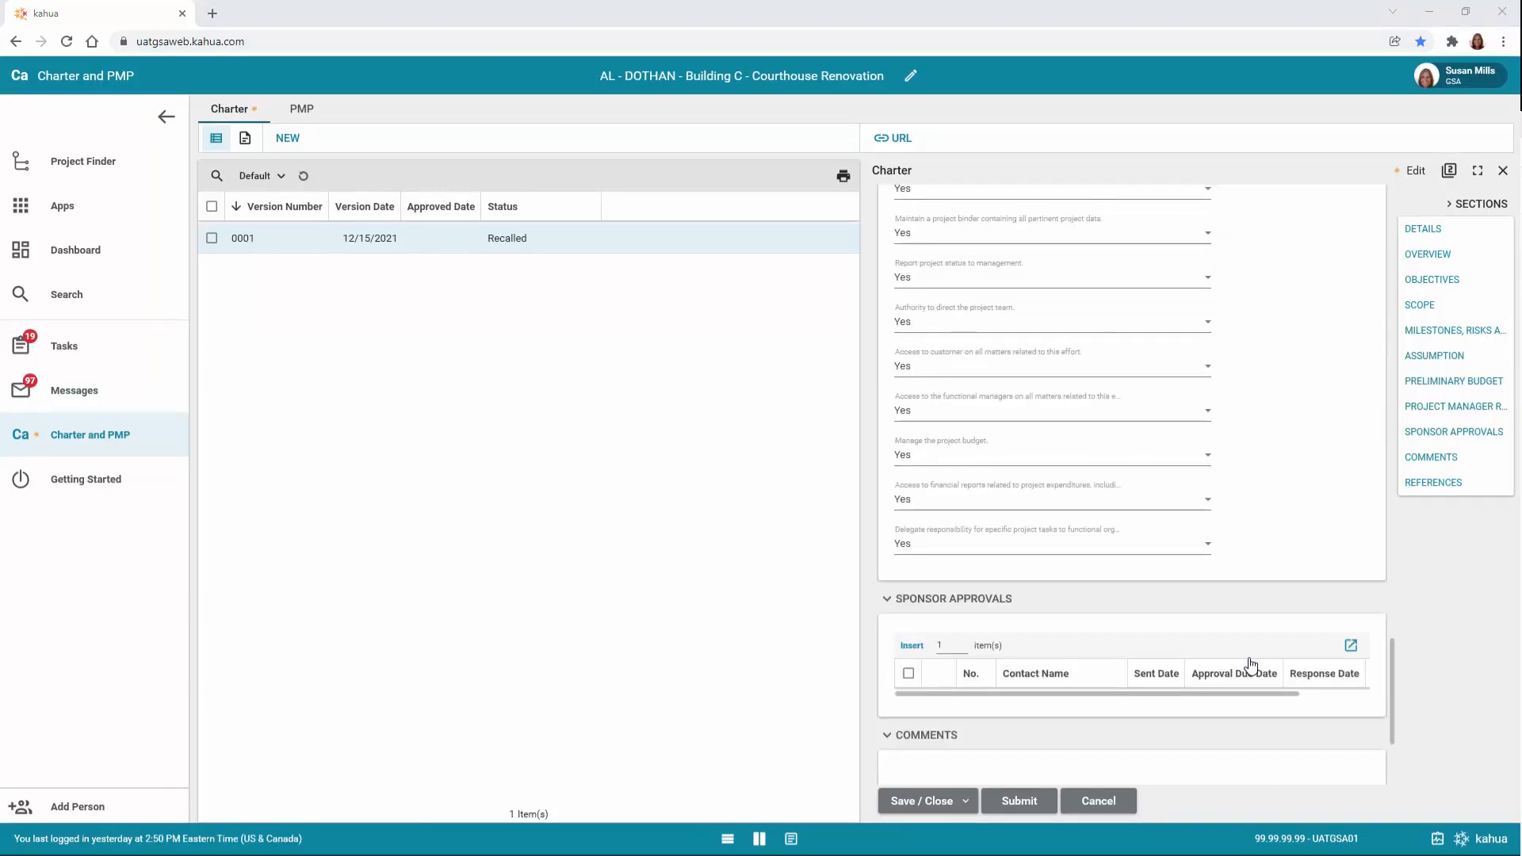
left_click(907, 652)
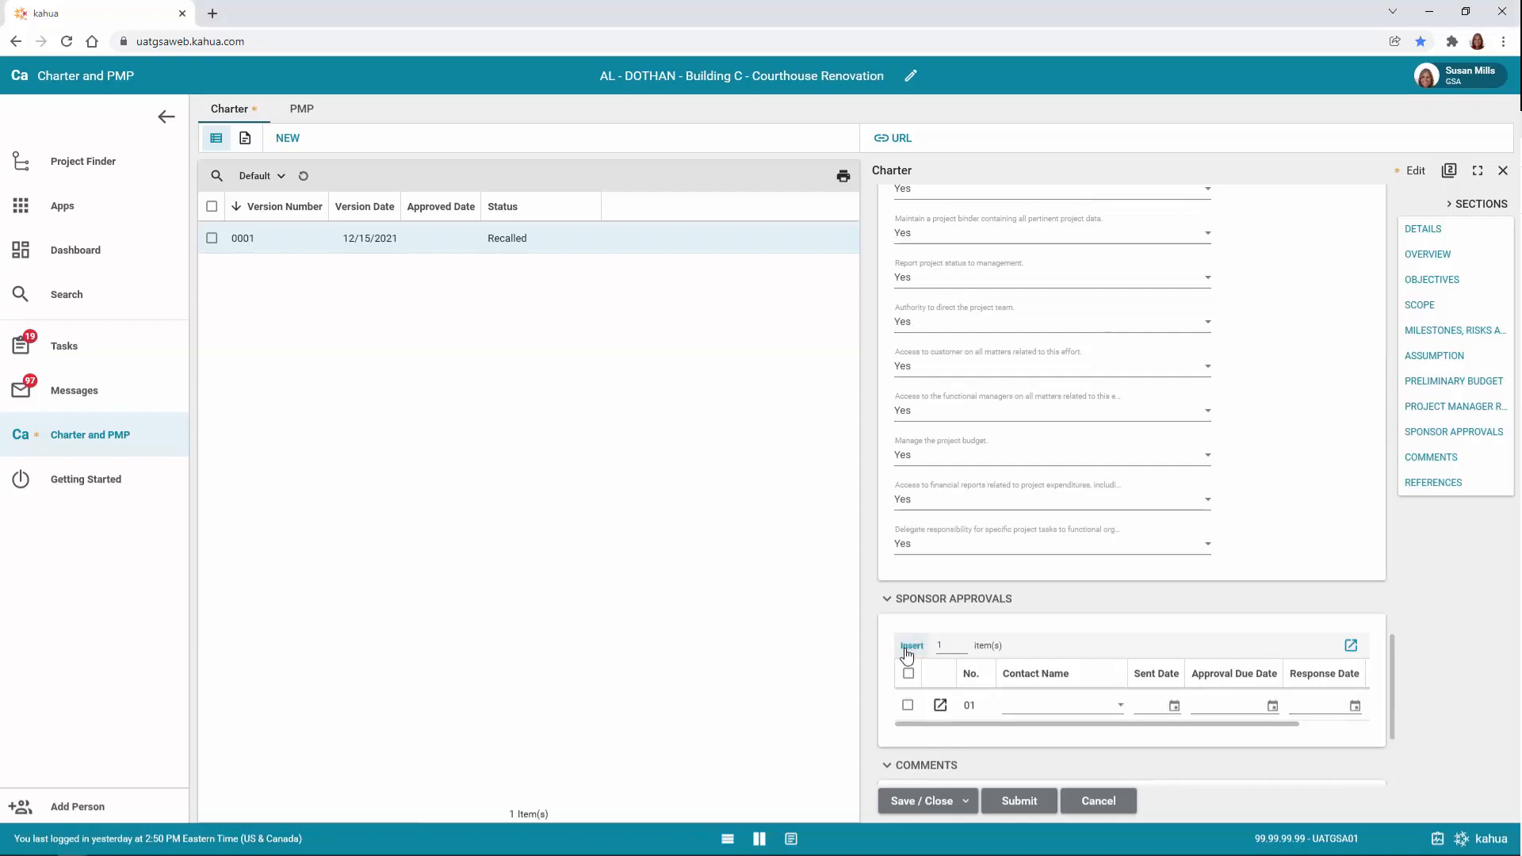
left_click(943, 644)
key("BackSpace")
left_click(1120, 704)
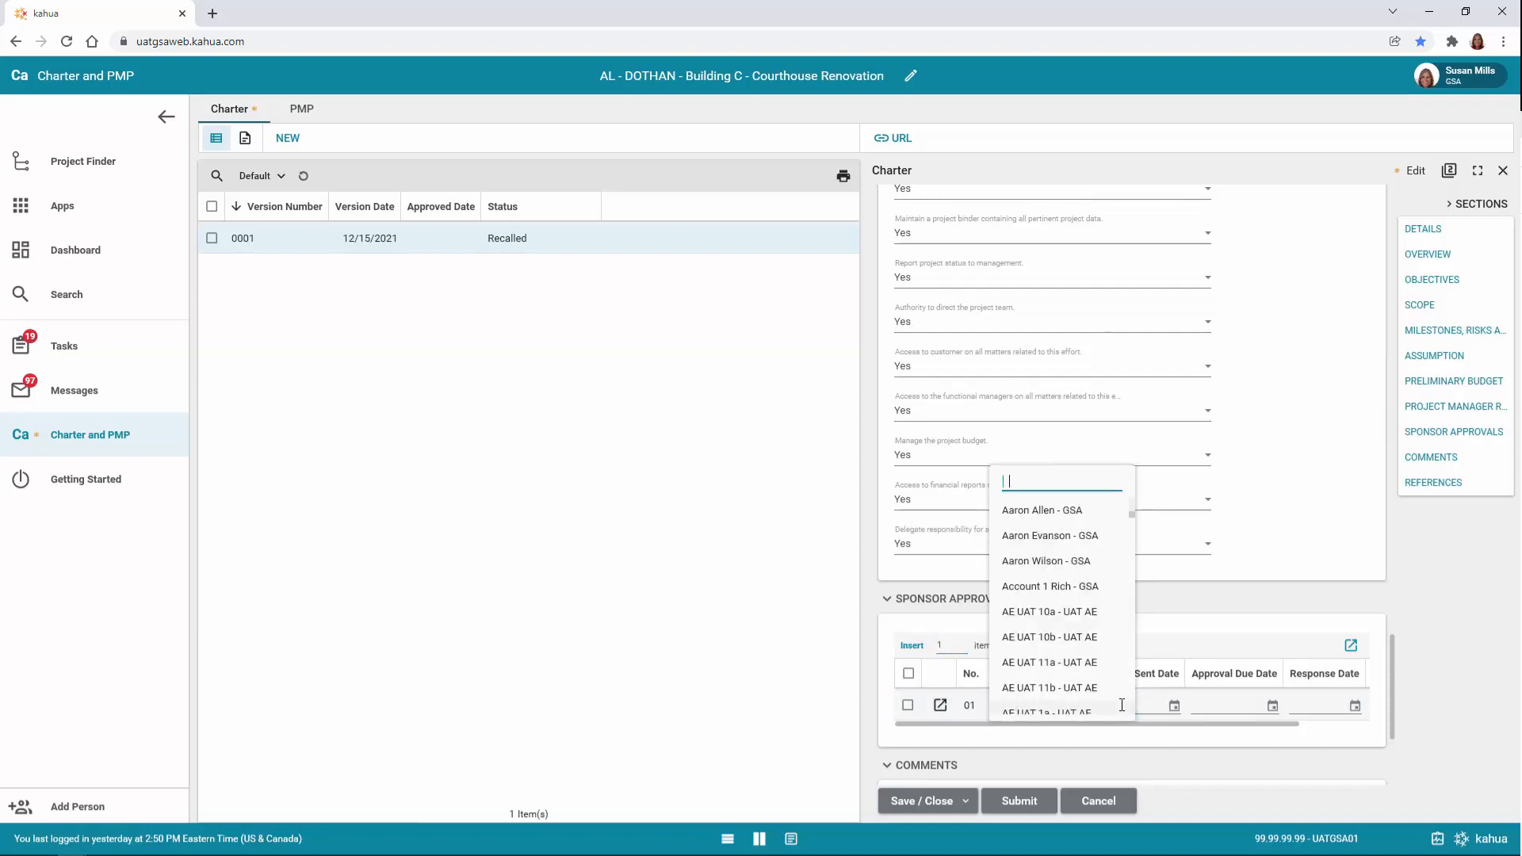
type("Susa")
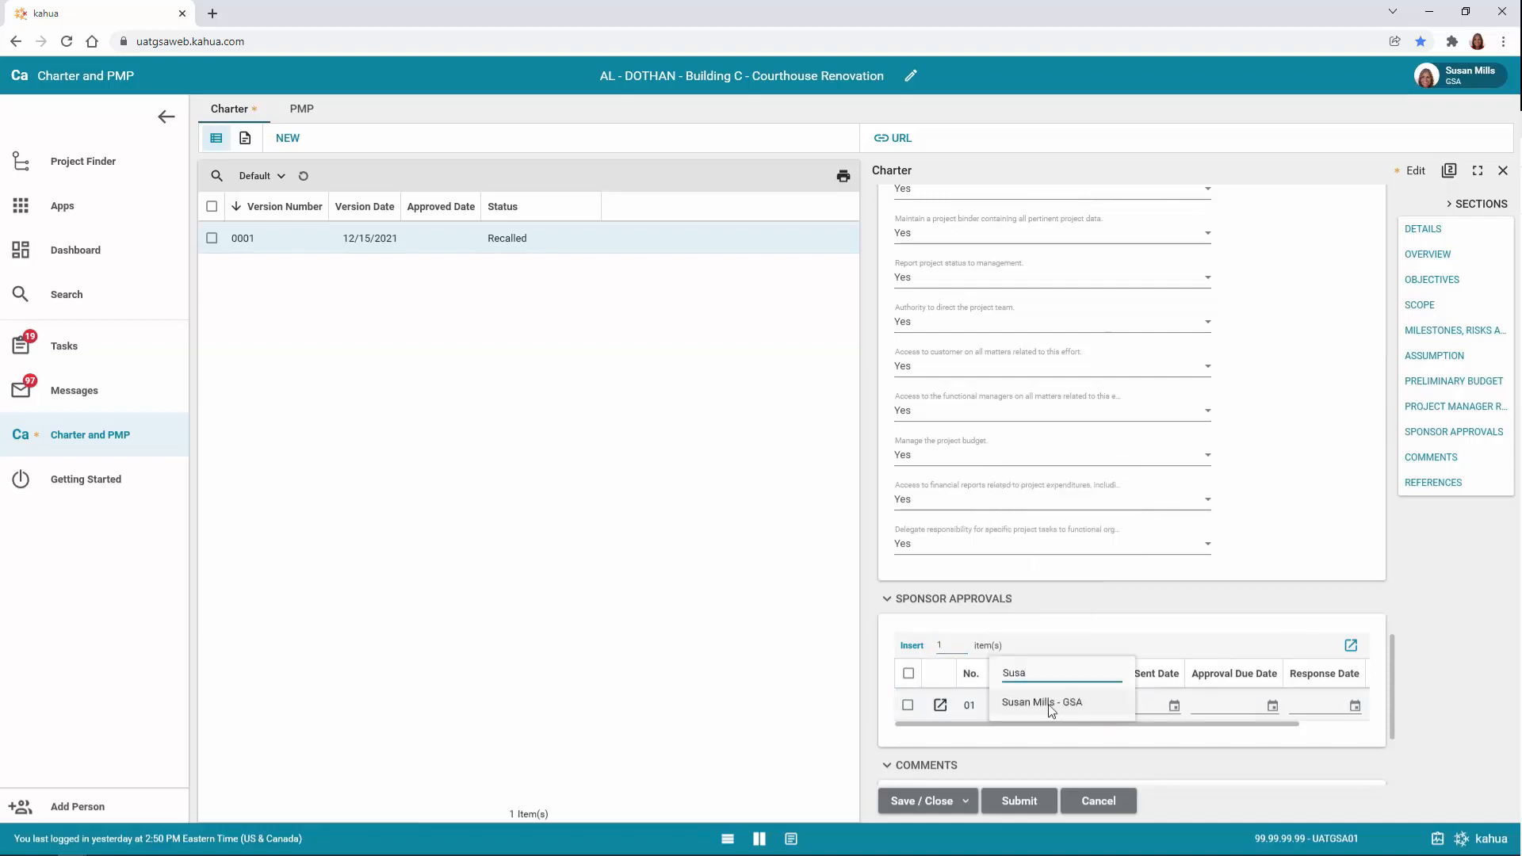
left_click(1048, 704)
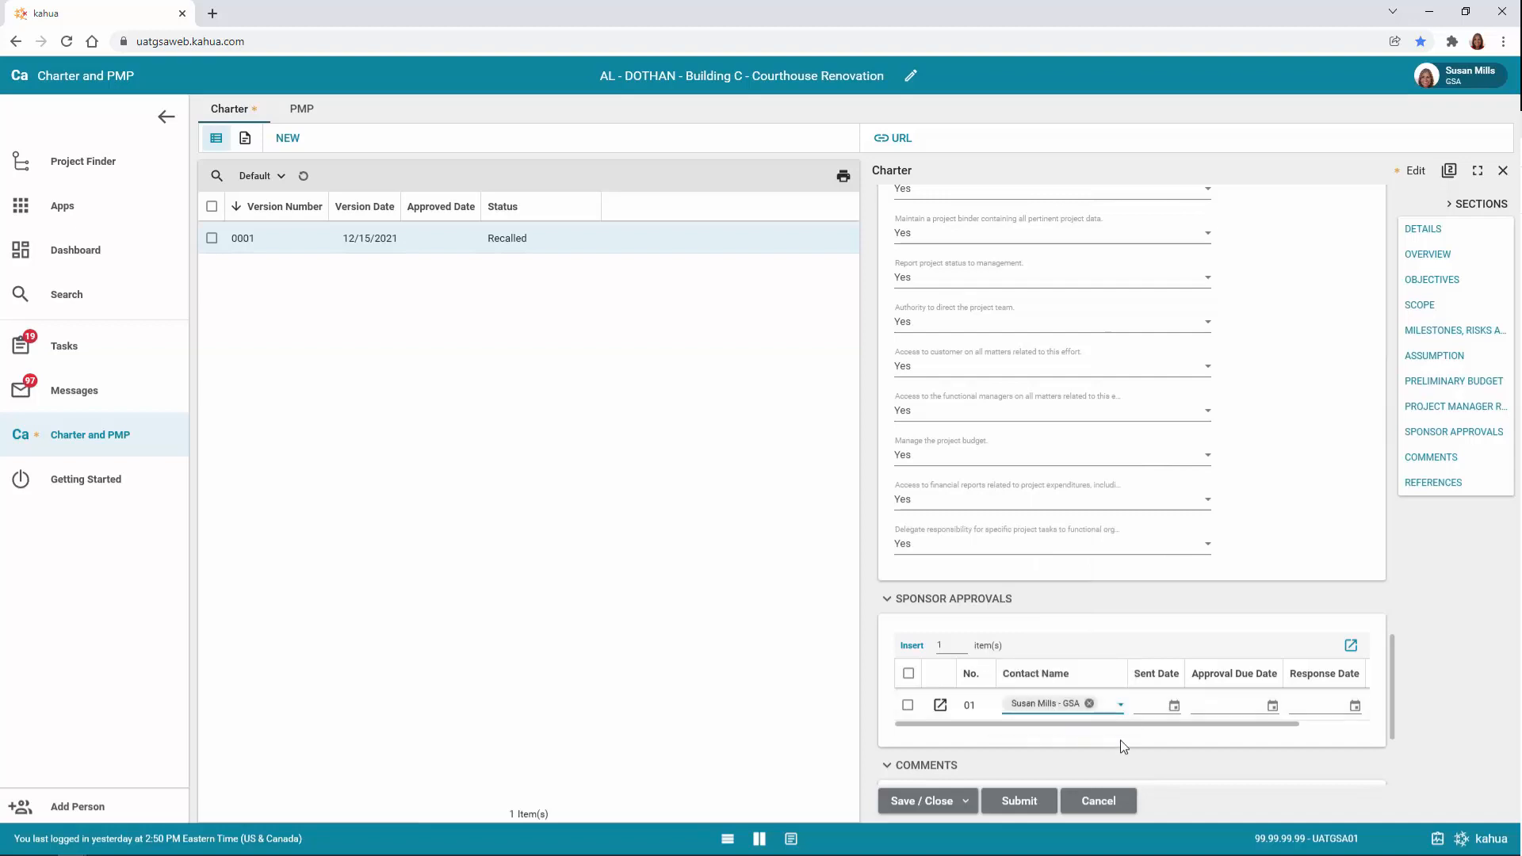
left_click(1272, 707)
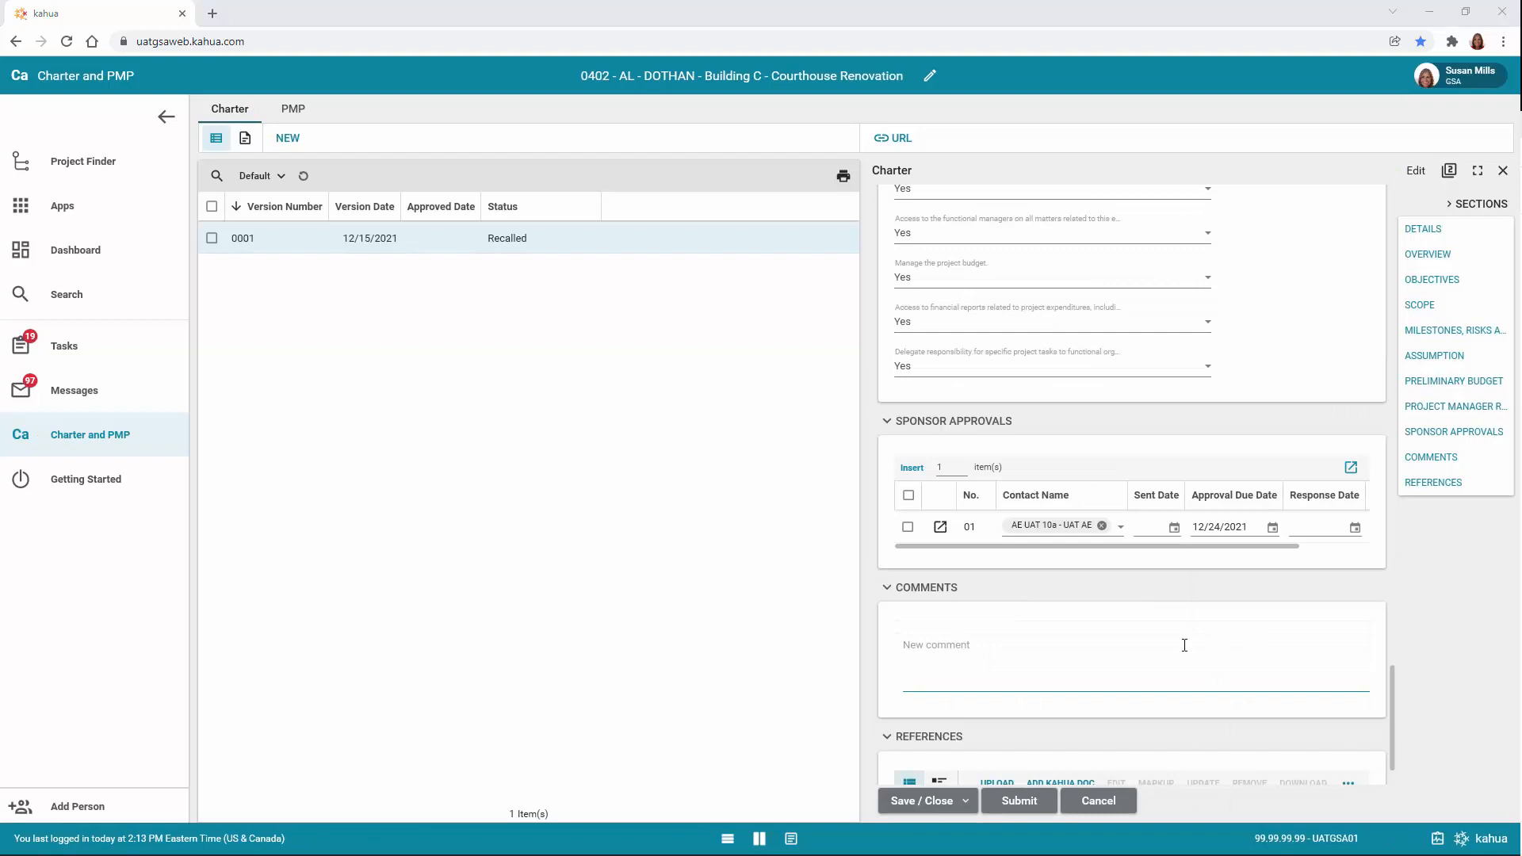
Step: Look at the charter's alternative save options and submit the charter
scroll(1211, 682, "down", 1)
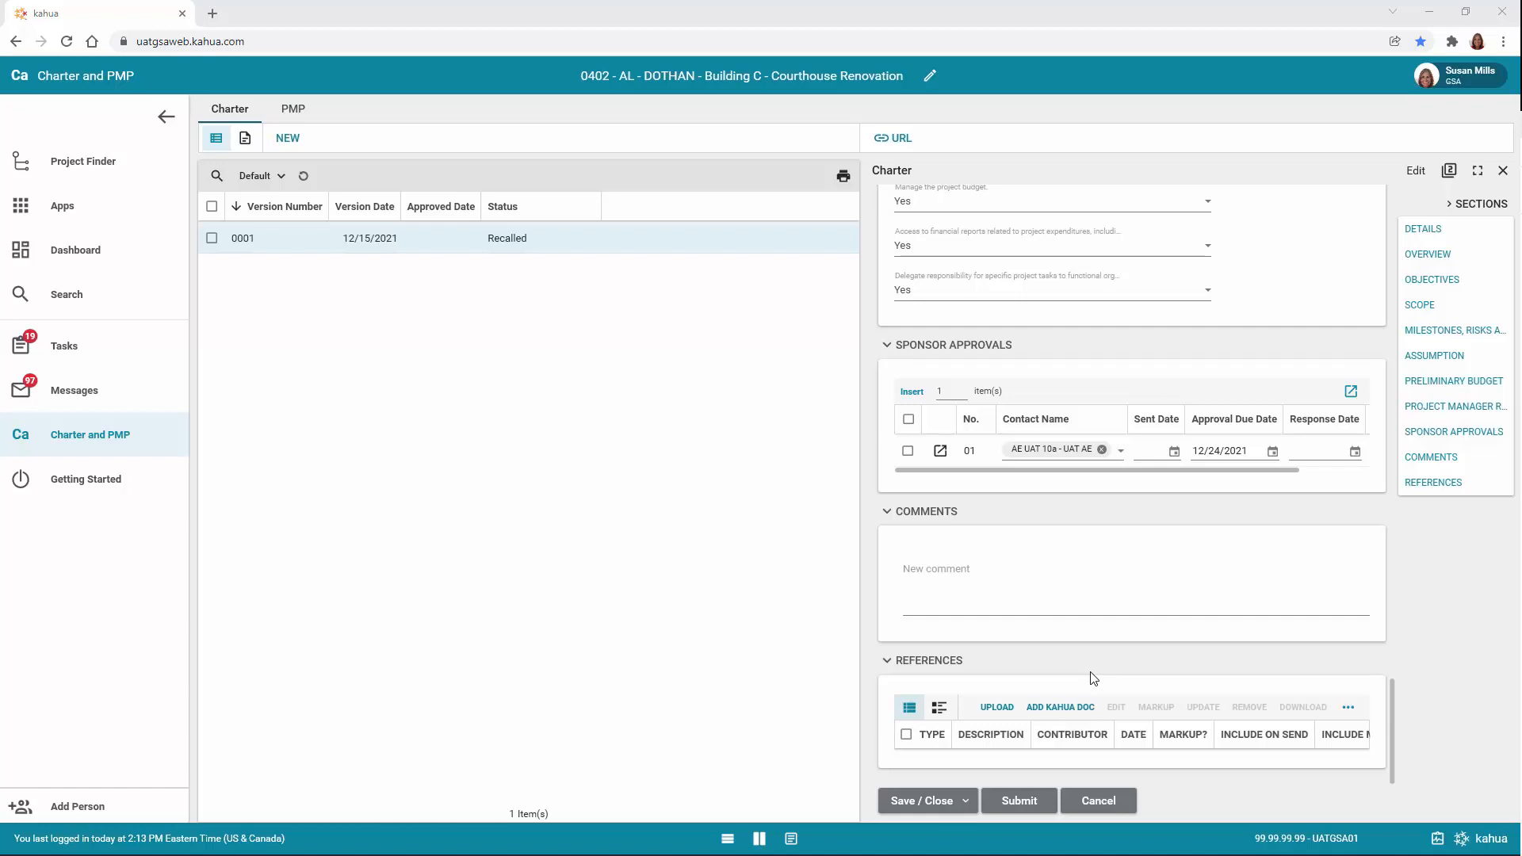
left_click(967, 801)
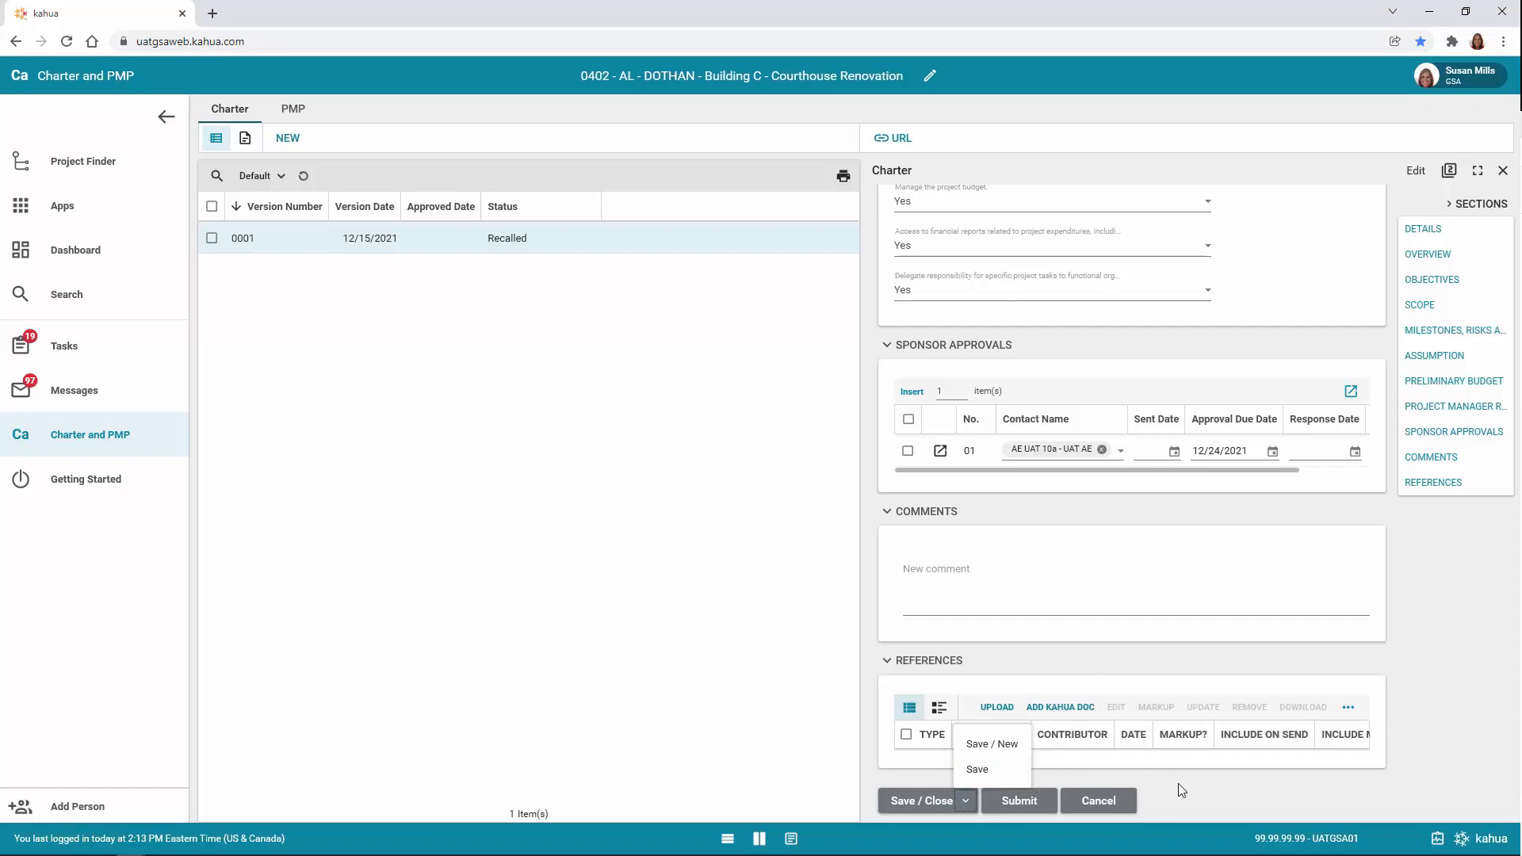
left_click(1036, 806)
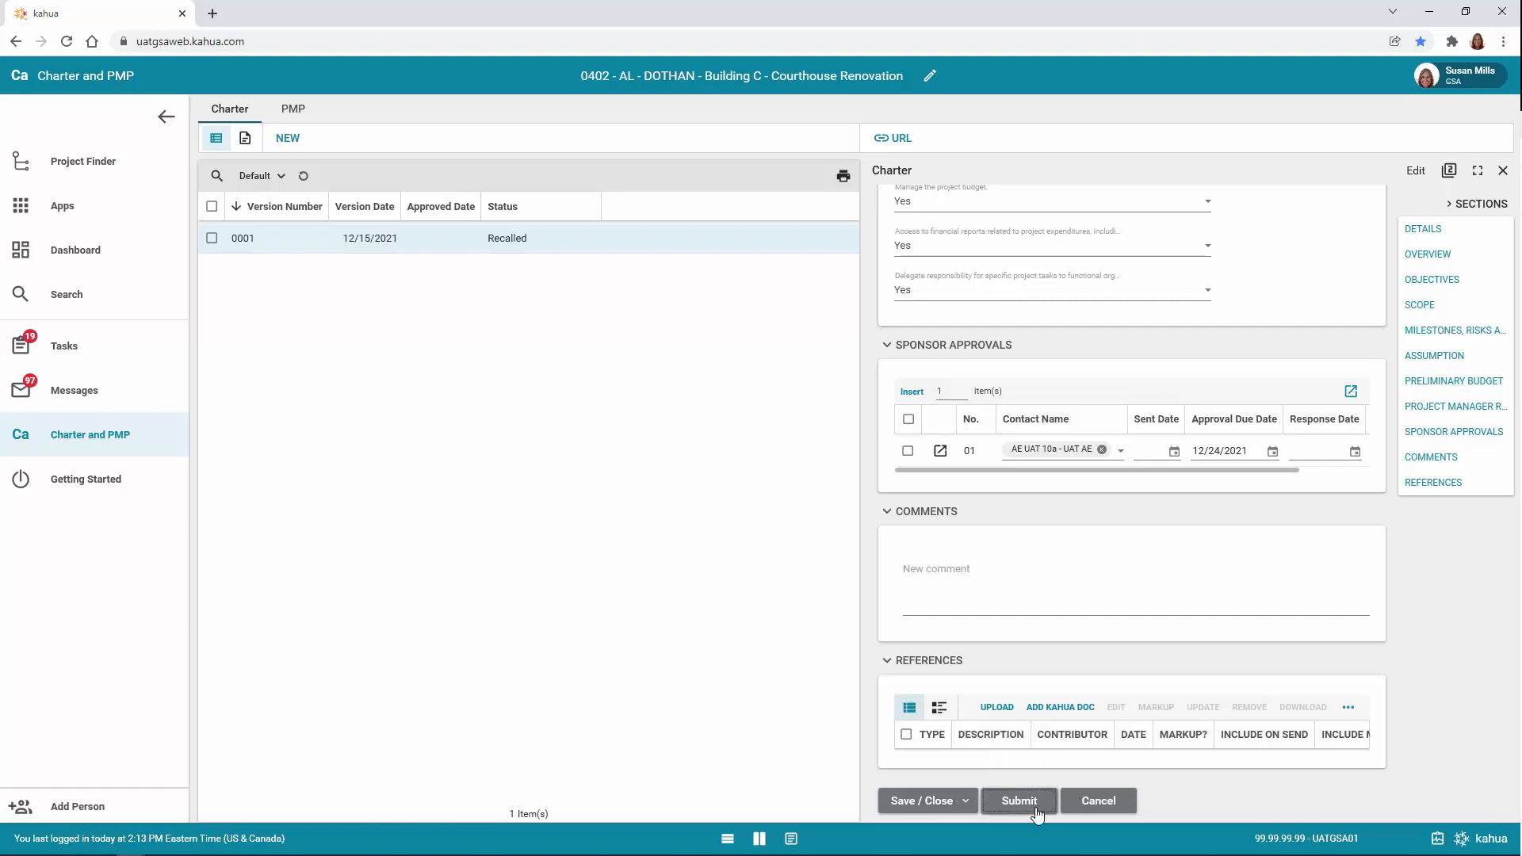